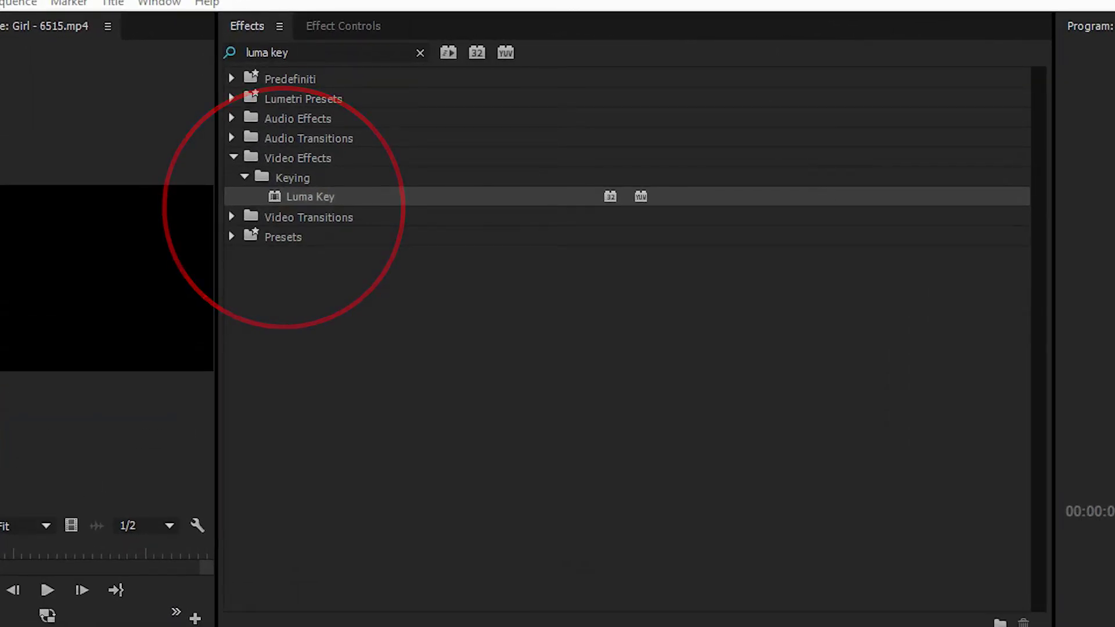
Create the Girl - 6515 sequence from Girl - 6515.mp4 and play it from the start
click(113, 327)
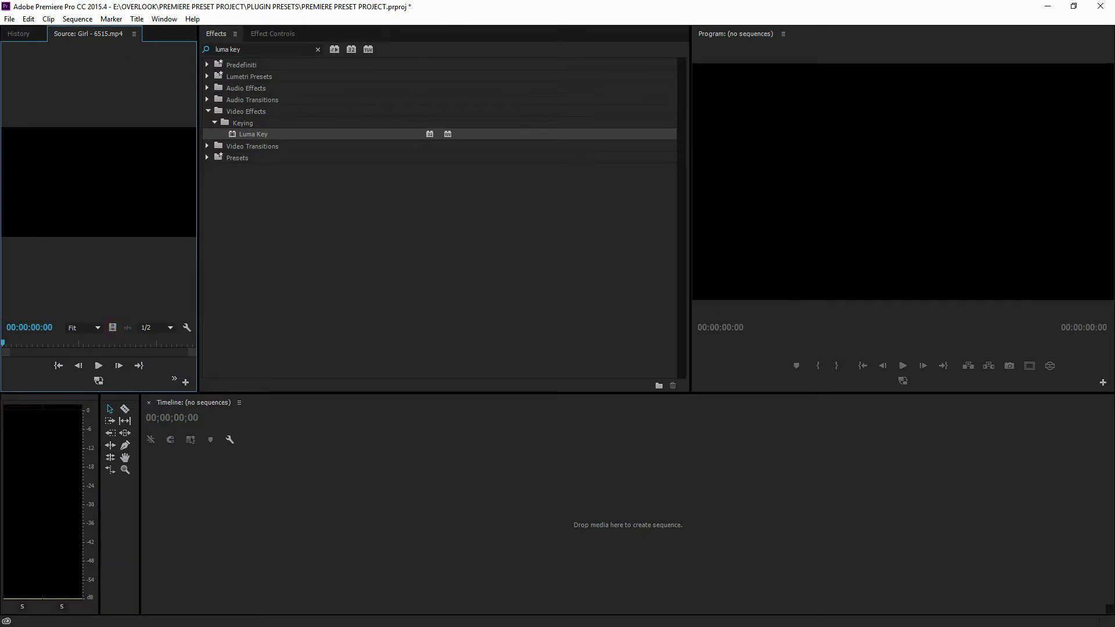
click(256, 433)
key(space)
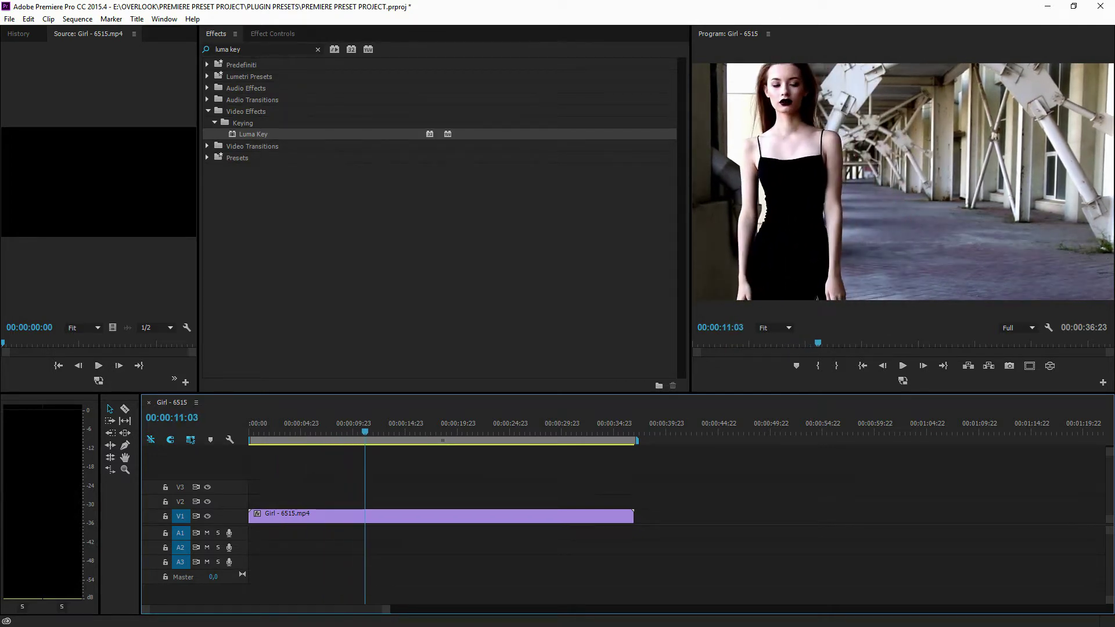
key(Home)
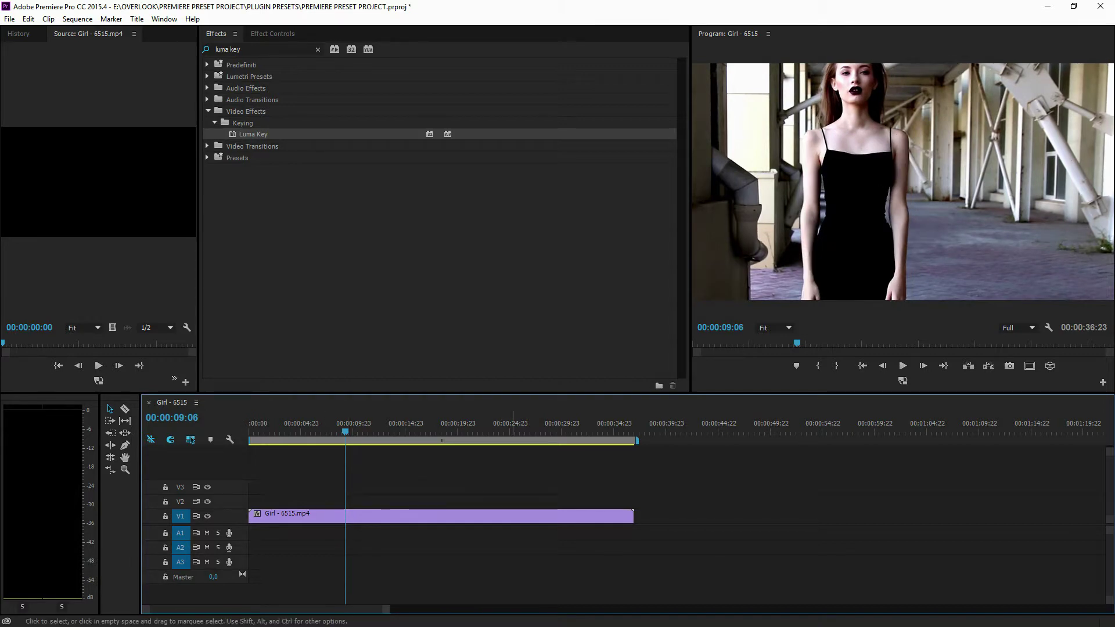
Trim the Girl clip to end at 00:00:09:06 by deleting its tail, then play it
key(c)
click(345, 515)
key(v)
click(378, 516)
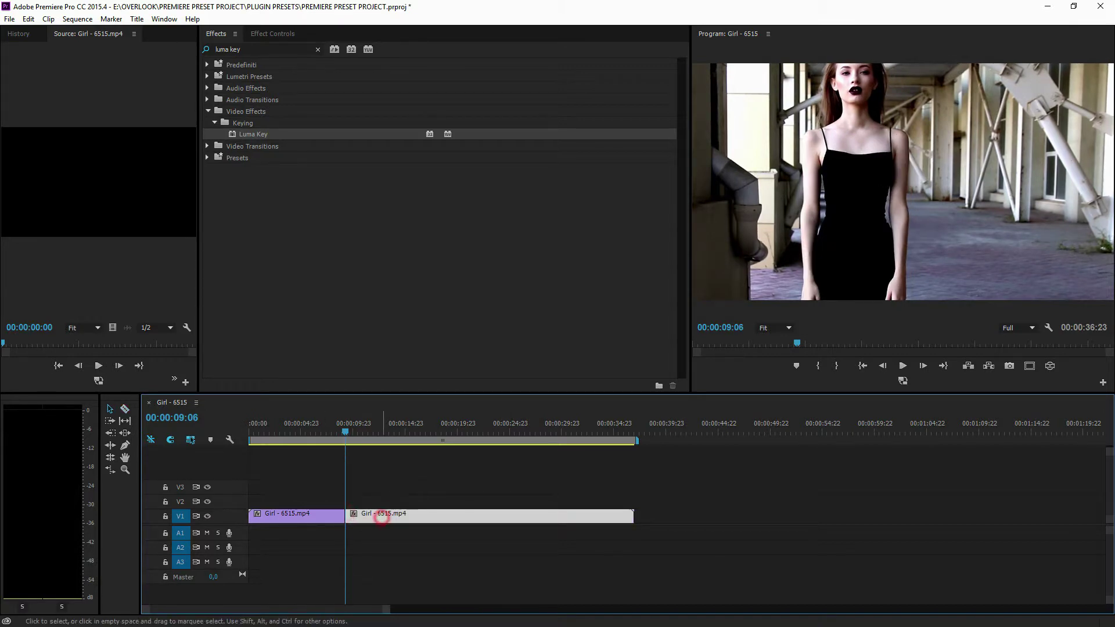
key(Delete)
click(267, 425)
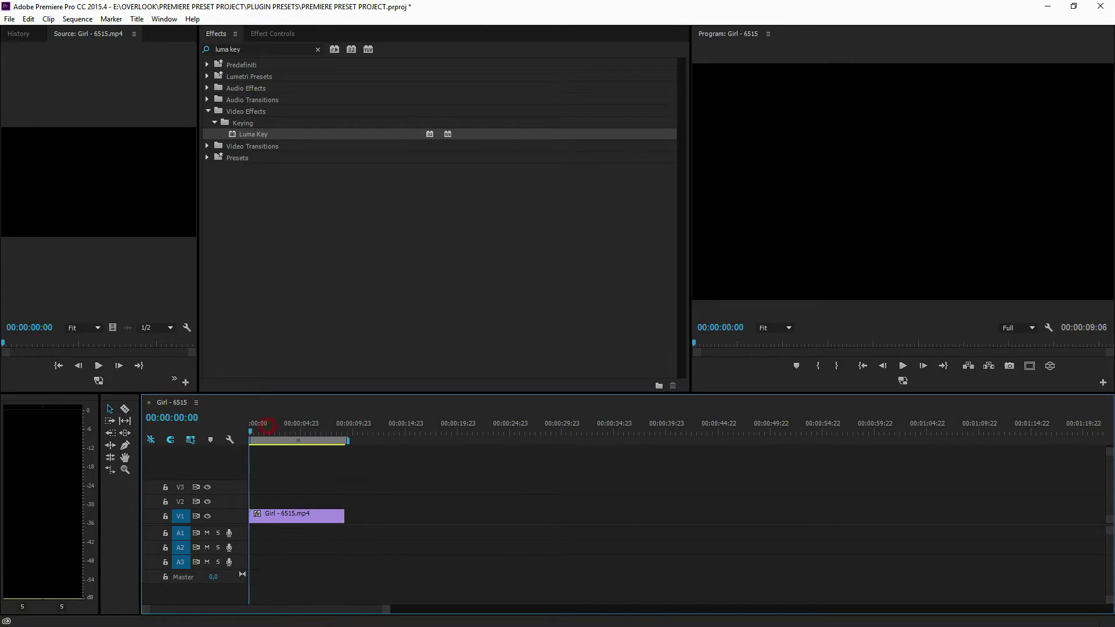
key(space)
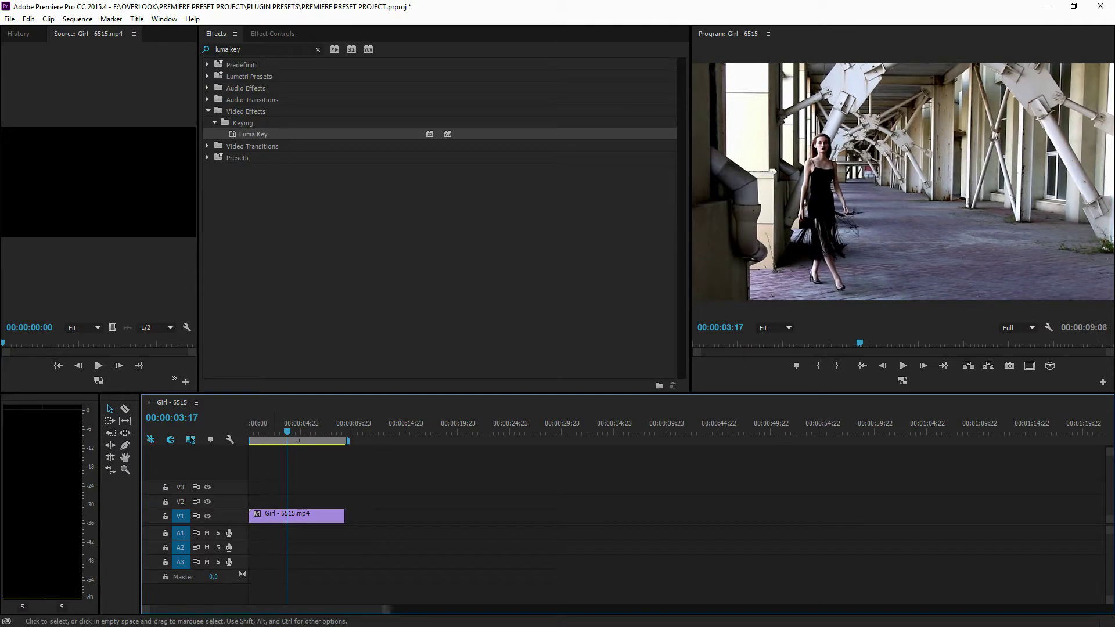
Copy the clip onto V2, split the V1 copy at 00:00:01:17 and select its first piece
mouse_move(269, 515)
mouse_down()
mouse_move(269, 501)
mouse_move(272, 514)
mouse_up()
mouse_move(259, 431)
mouse_down()
mouse_move(280, 431)
mouse_move(266, 431)
mouse_up()
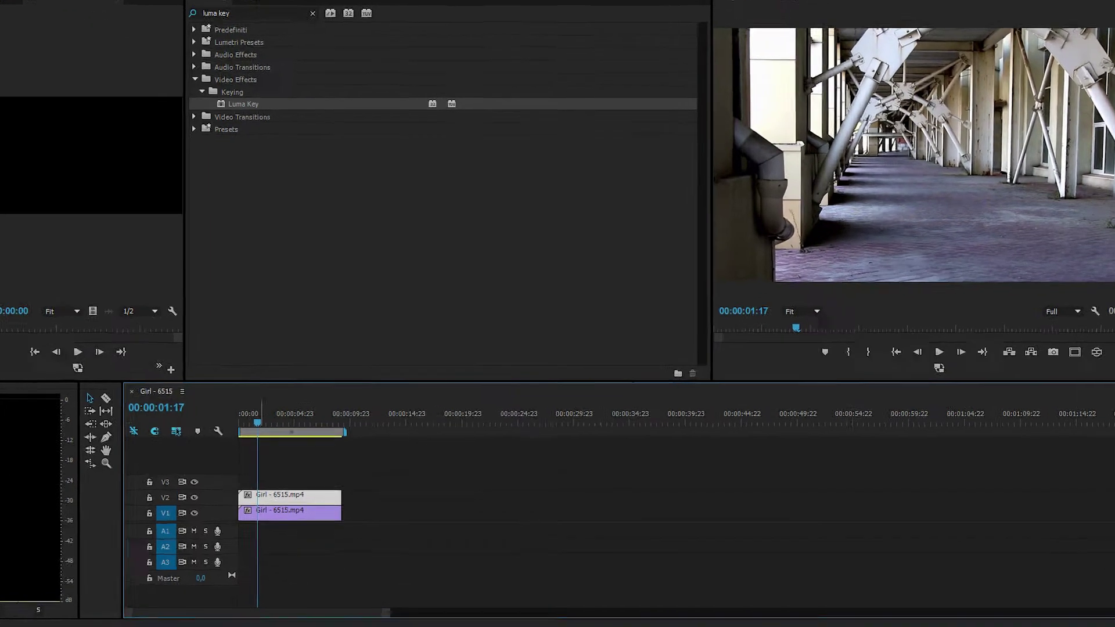
click(211, 494)
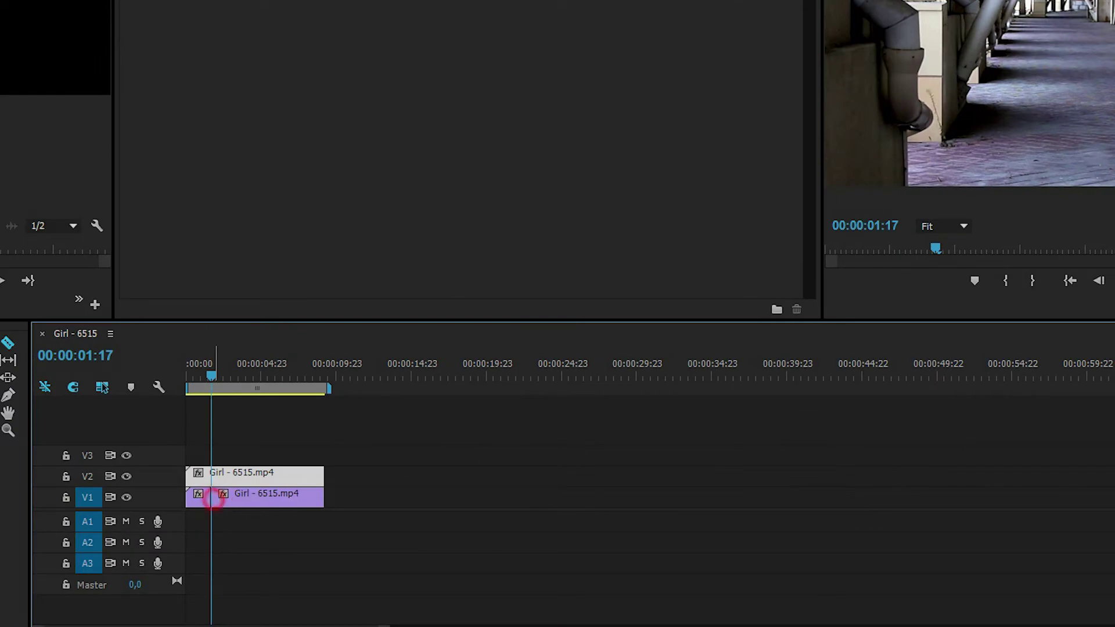
key(v)
click(198, 496)
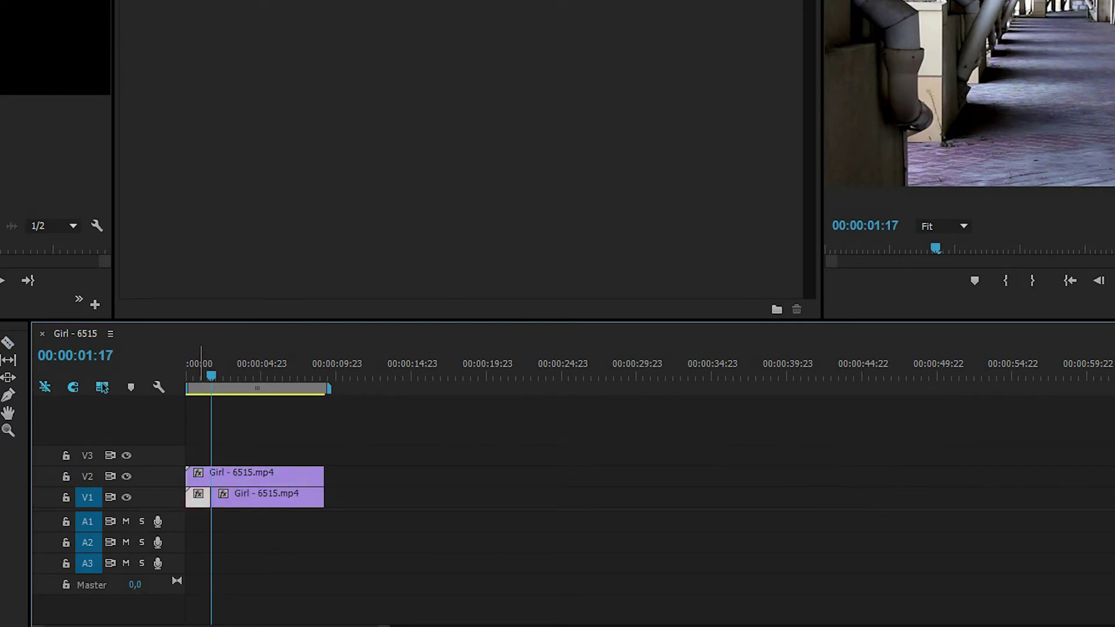
Apply a Frame Hold on the In Point to the V1 clip piece
right_click(229, 497)
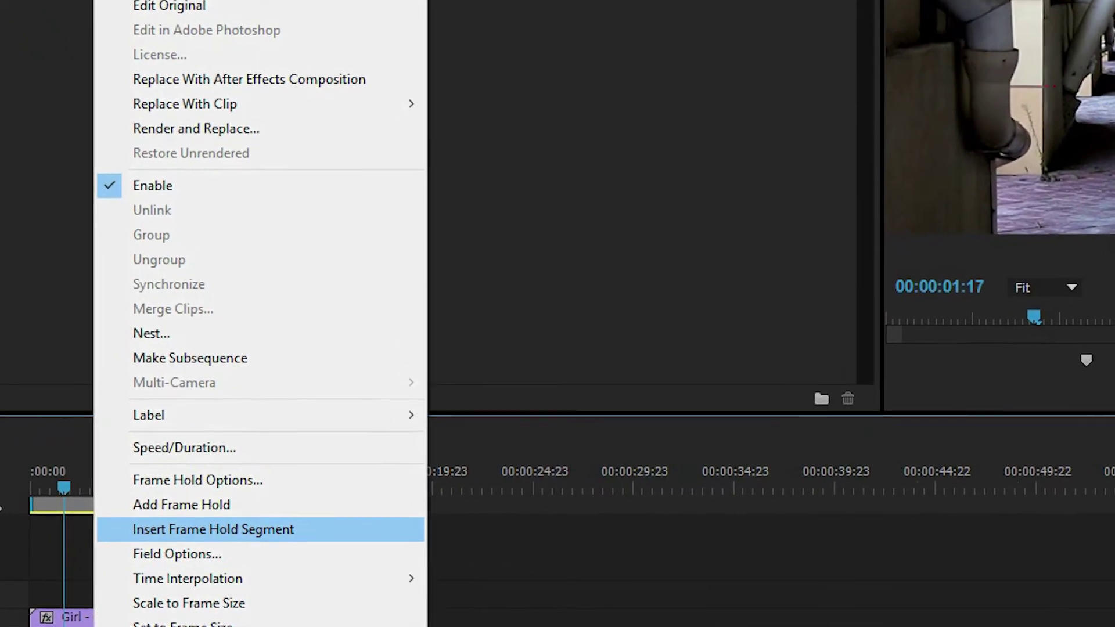
click(186, 476)
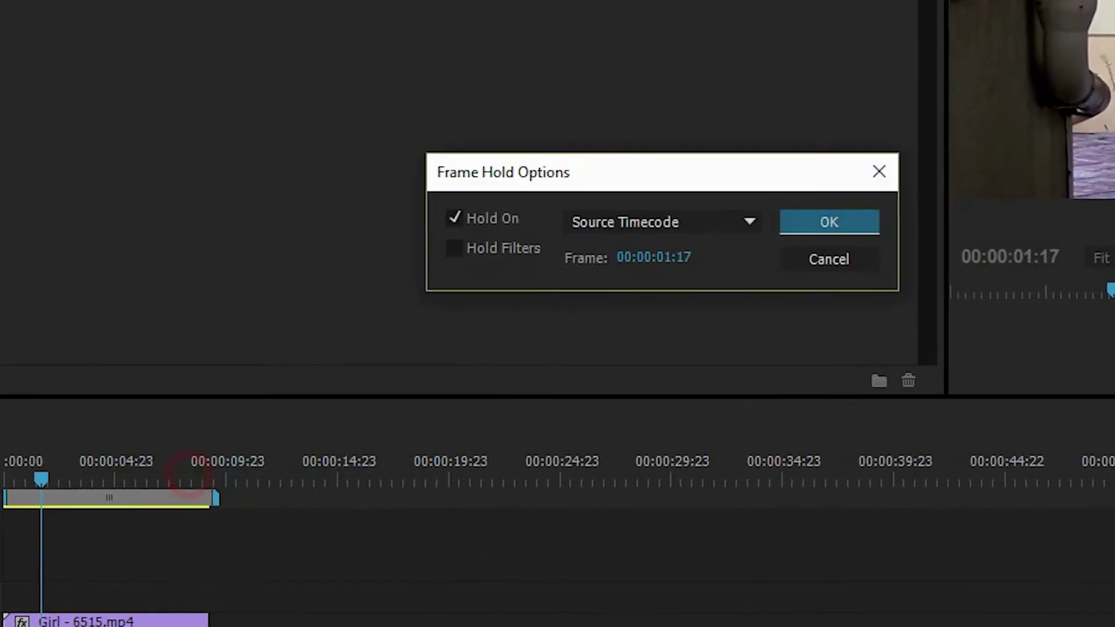
click(655, 235)
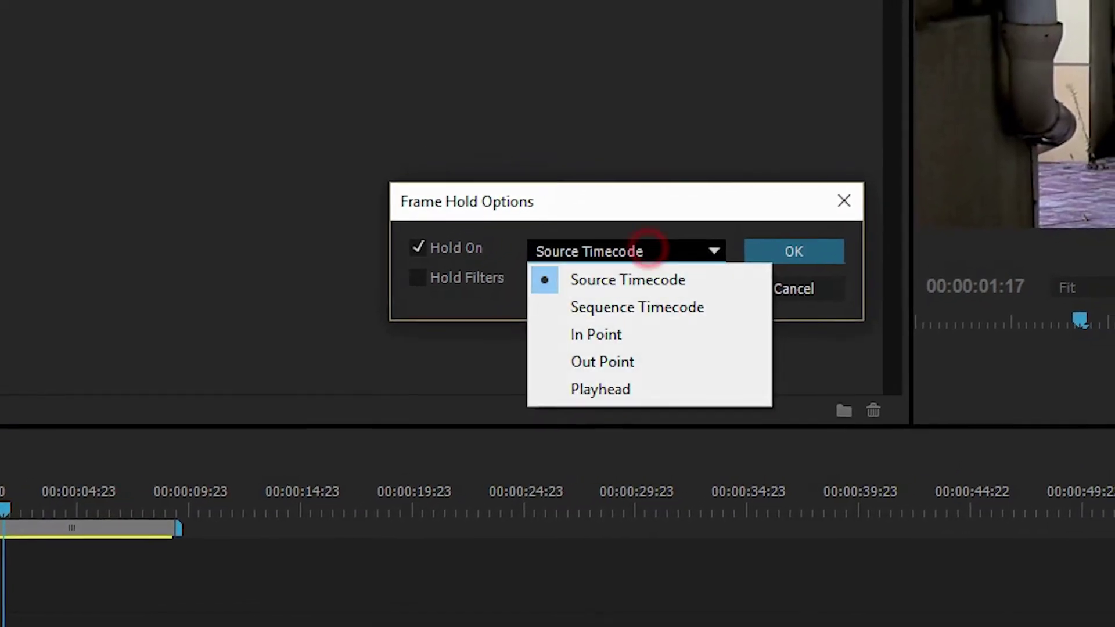
click(578, 350)
click(775, 267)
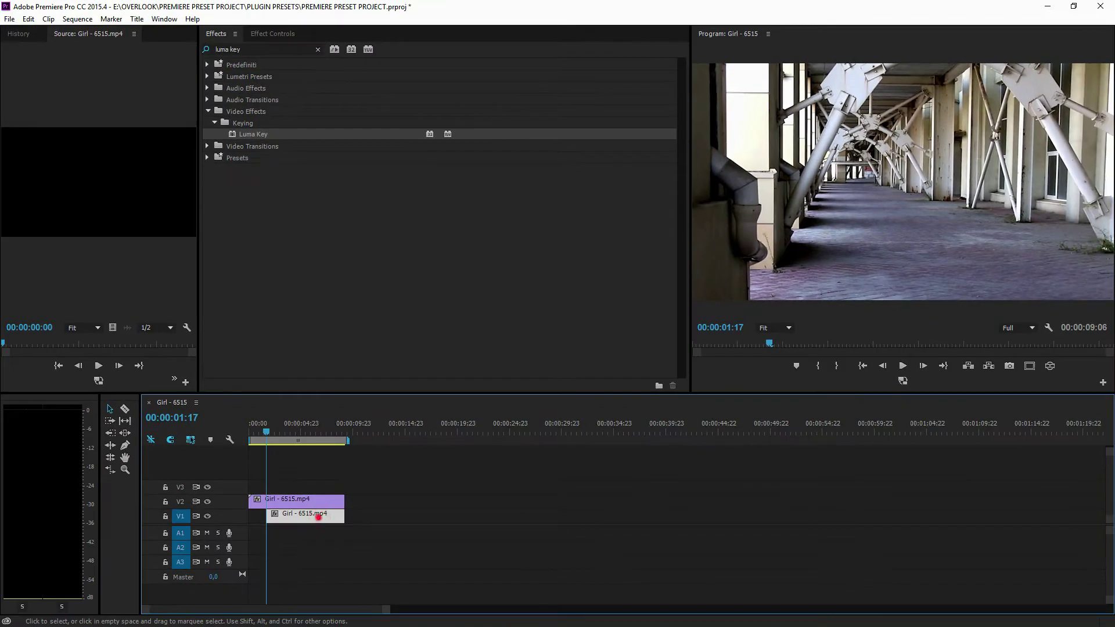
Move the held V1 clip to 00:00:00:00, check the corridor with V2 hidden, then play to 00:00:04:00
mouse_move(325, 515)
mouse_down()
mouse_move(307, 514)
mouse_move(329, 516)
mouse_up()
click(207, 502)
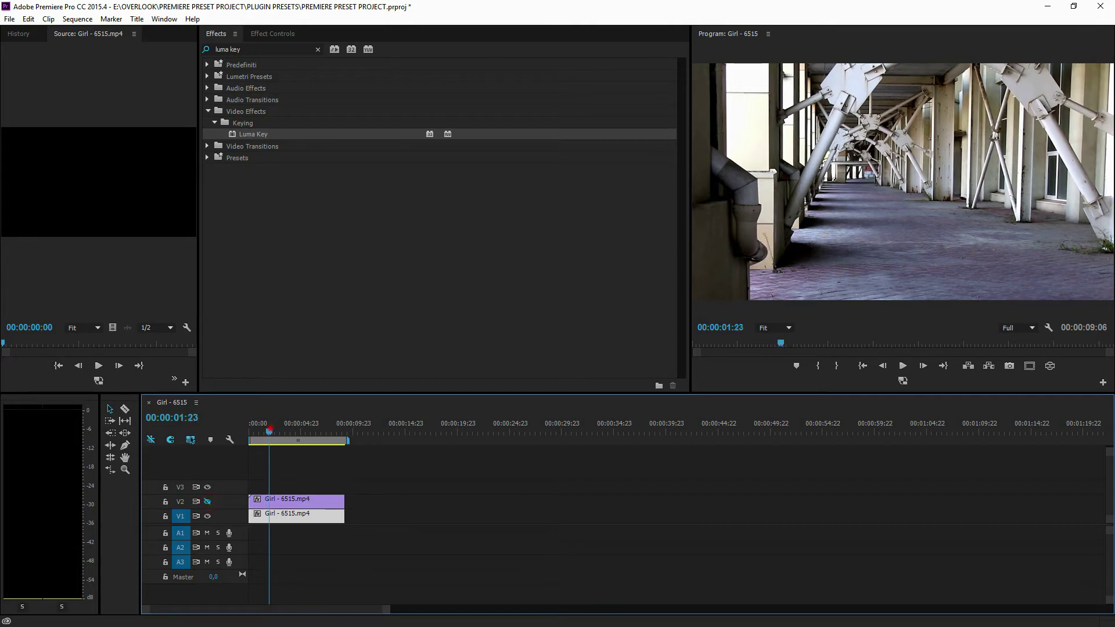
mouse_move(287, 433)
mouse_down()
mouse_move(321, 433)
mouse_move(249, 432)
mouse_up()
click(208, 501)
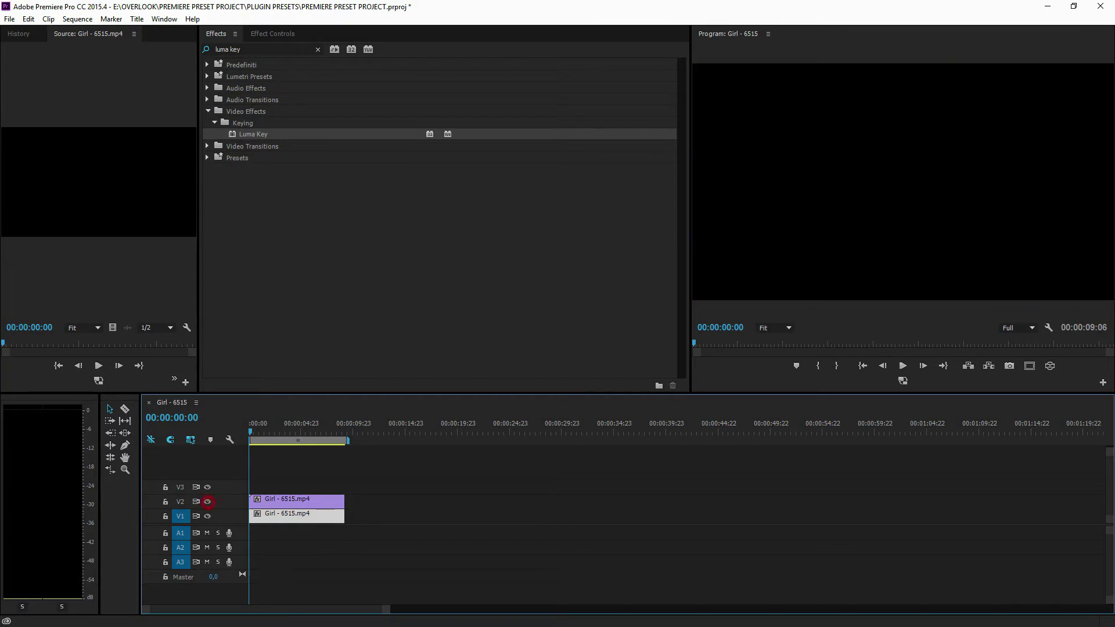
key(space)
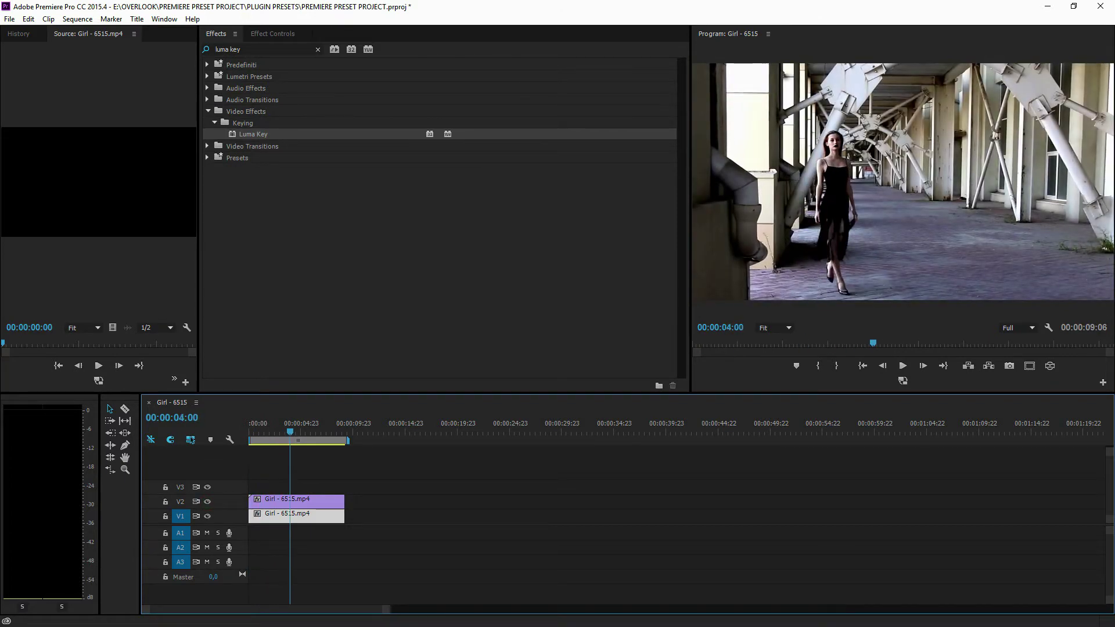
key(space)
Apply Luma Key to the V2 girl clip and show its Effect Controls
drag(236, 134, 298, 416)
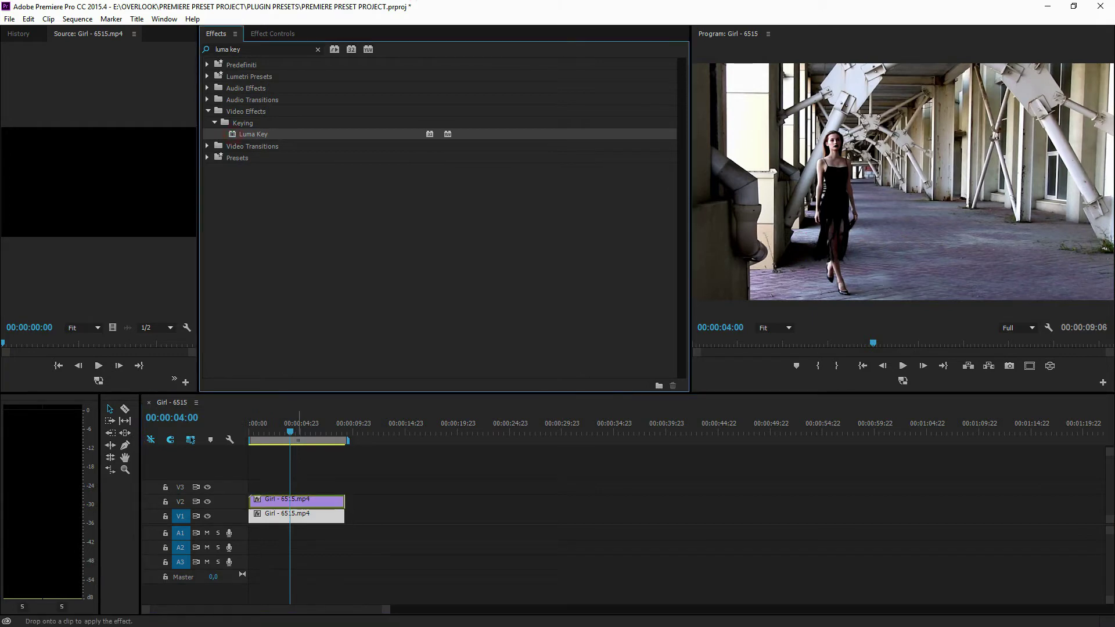
drag(297, 499, 298, 501)
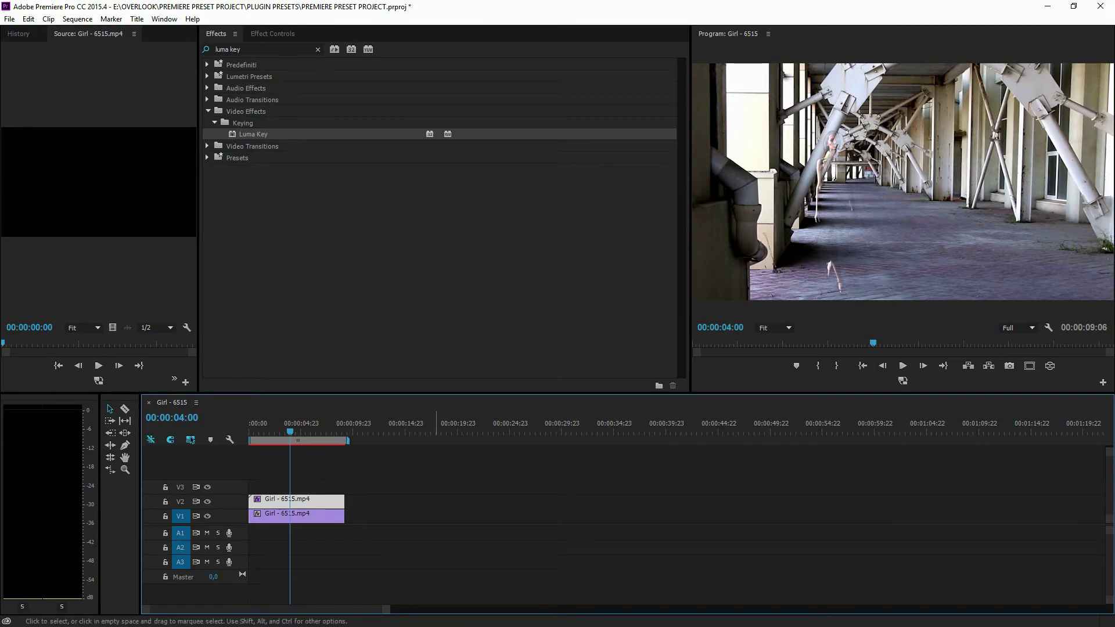
click(268, 32)
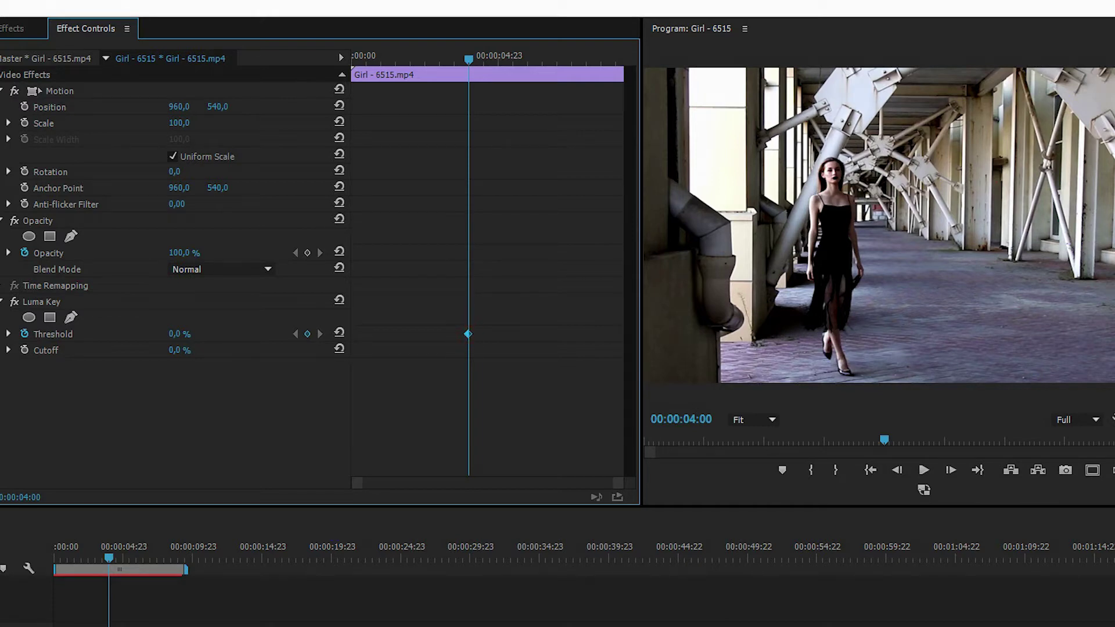
Move the Luma Key Threshold start keyframe to 00:00:03:11
drag(469, 333, 401, 334)
drag(378, 56, 452, 55)
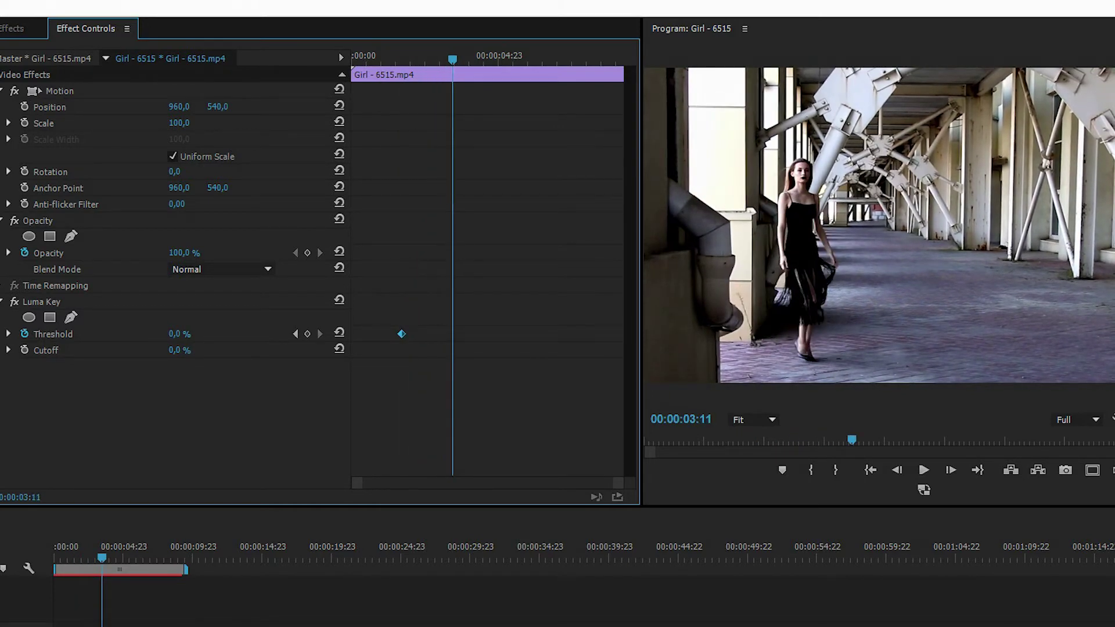
drag(401, 334, 452, 334)
drag(452, 55, 569, 56)
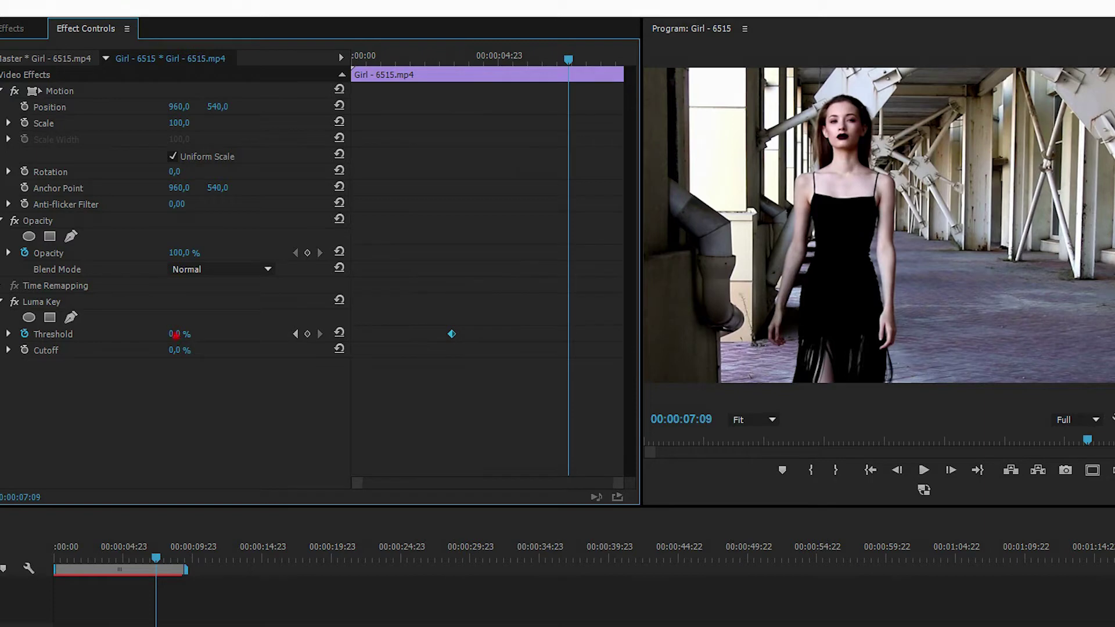
Raise Threshold to 100,0 % at 00:00:07:09 and preview the girl fading out
drag(175, 335, 233, 334)
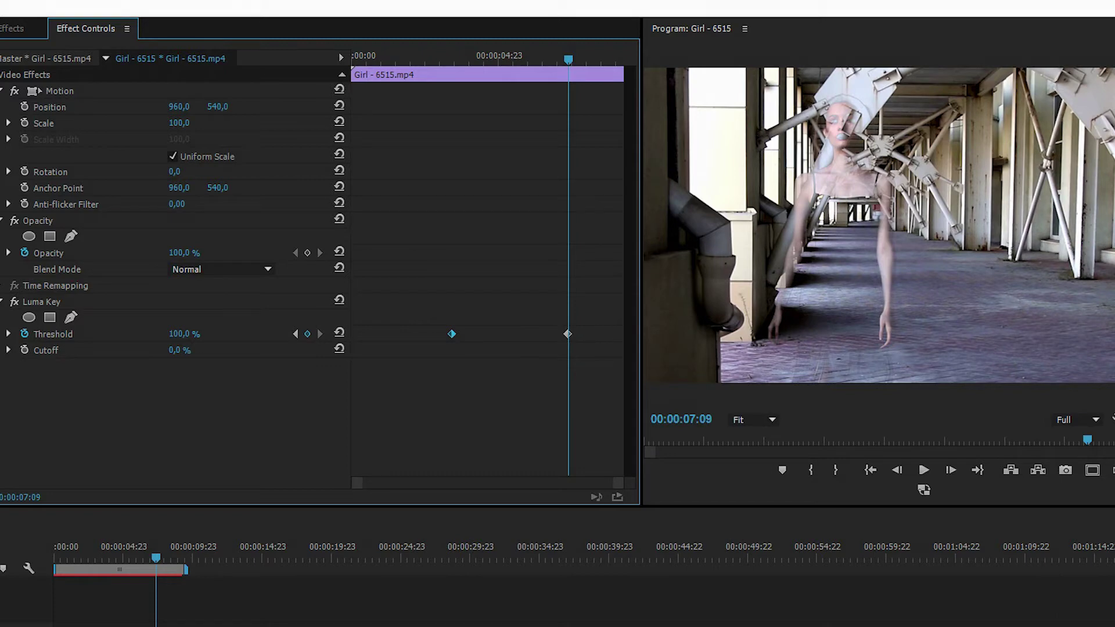
click(569, 60)
mouse_move(569, 59)
mouse_down()
mouse_move(433, 59)
mouse_move(571, 60)
mouse_up()
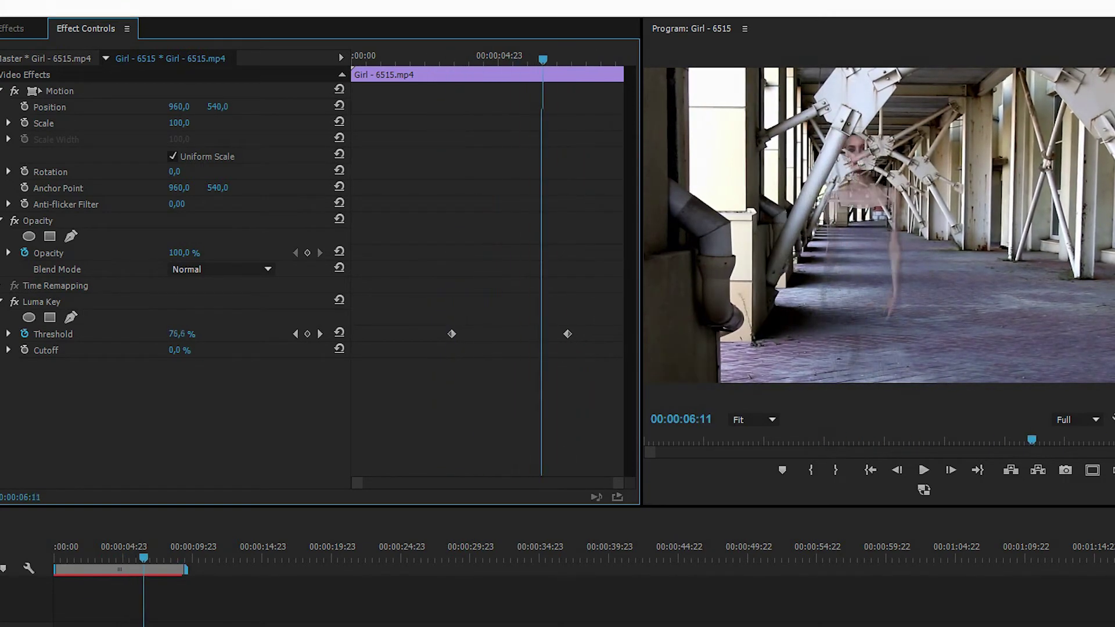
key(Right)
drag(572, 59, 521, 59)
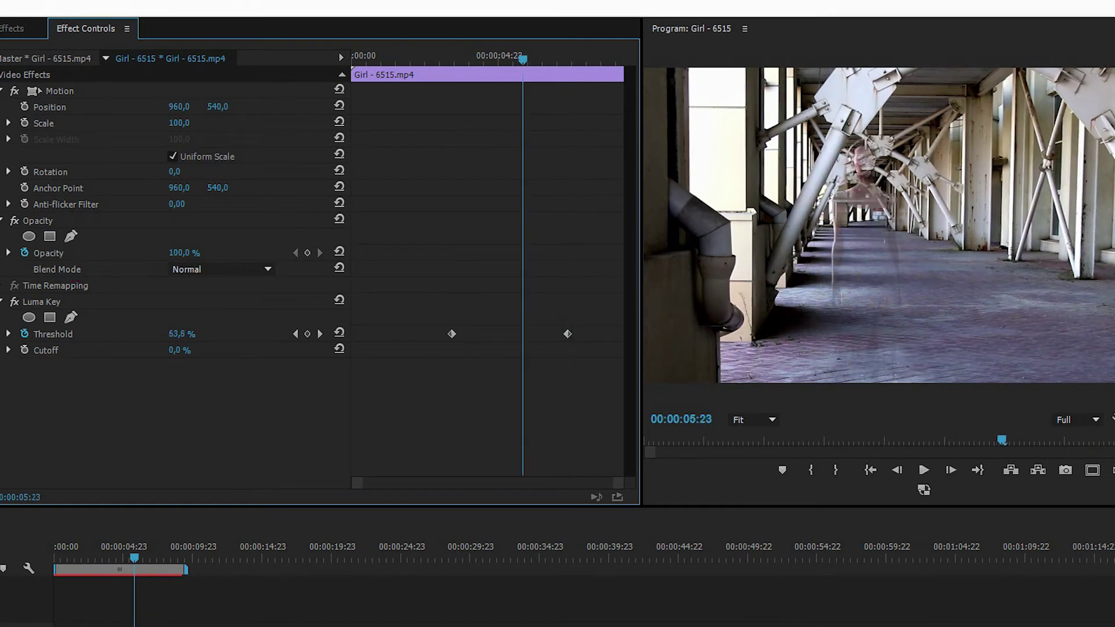
click(295, 334)
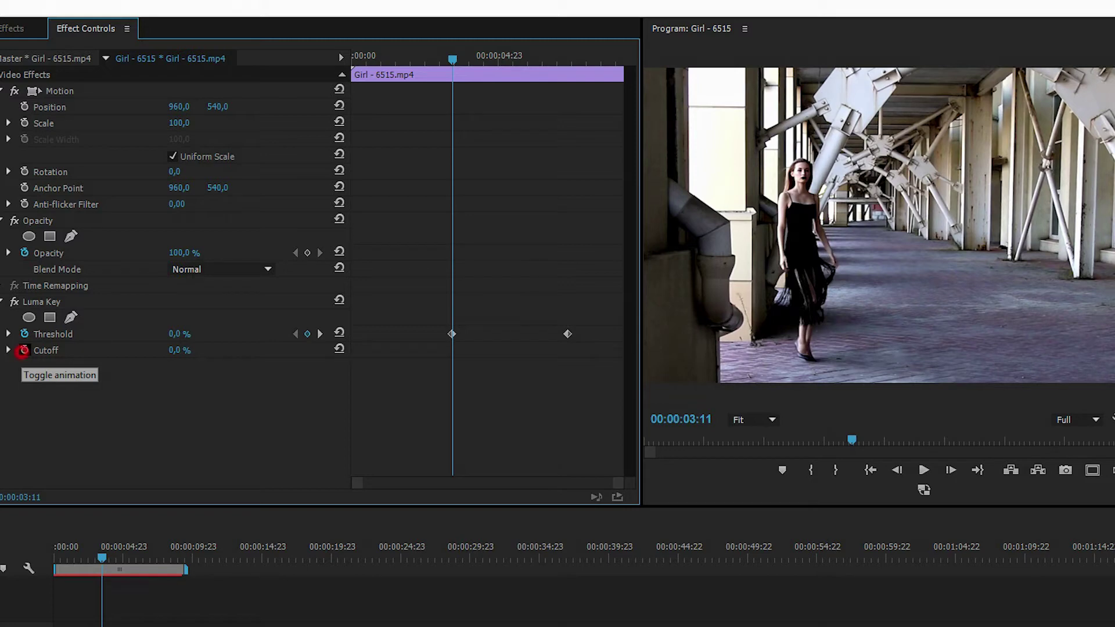
Animate Luma Key Cutoff from 0,0 % at 00:00:03:11 to 100,0 % at 00:00:07:09
click(24, 350)
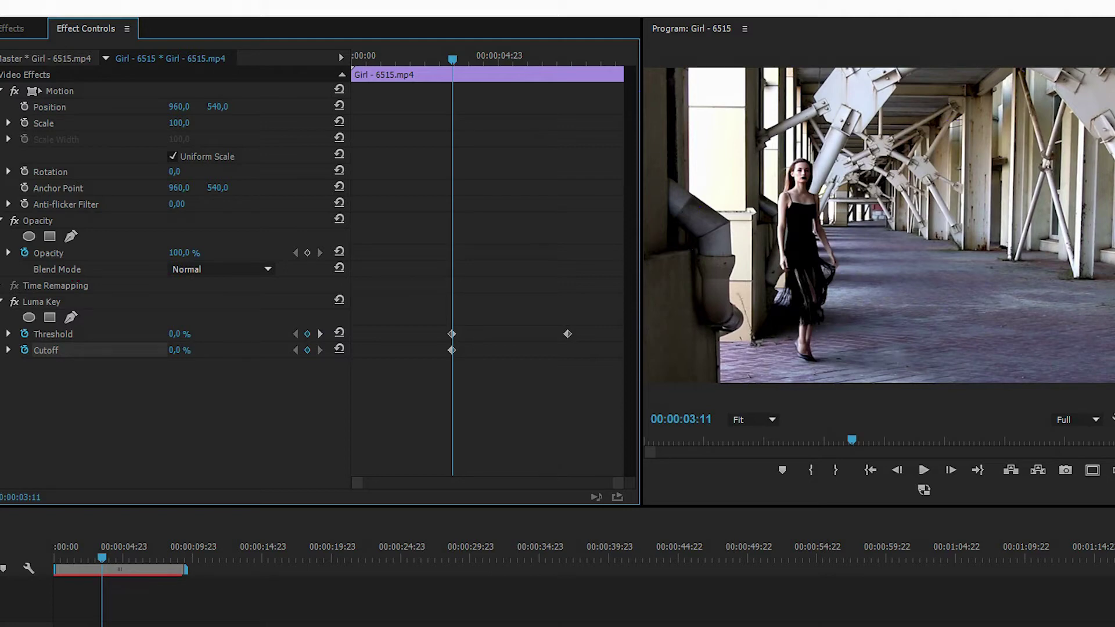
drag(452, 59, 529, 59)
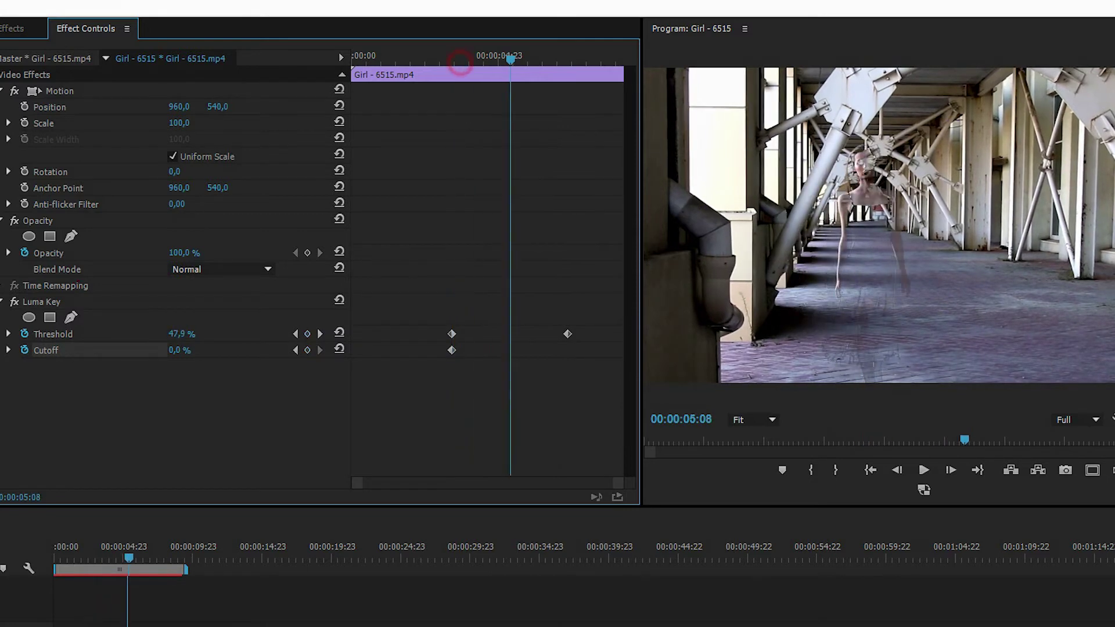
click(320, 334)
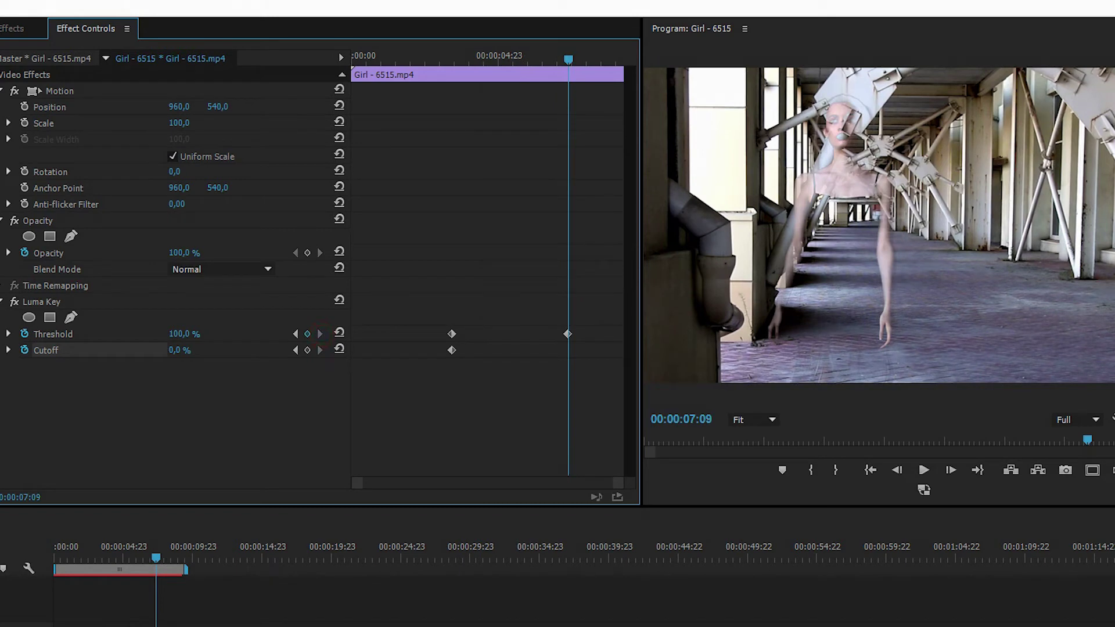
drag(173, 350, 233, 350)
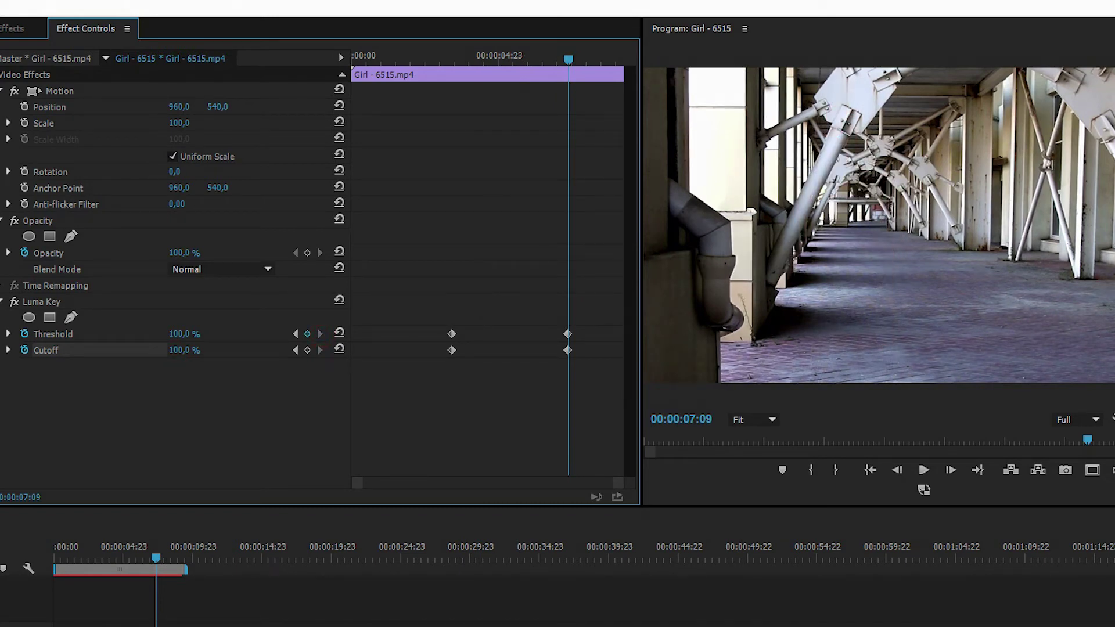
Shift the Threshold and Cutoff end keyframes later to about 00:00:09:05
drag(554, 363, 586, 310)
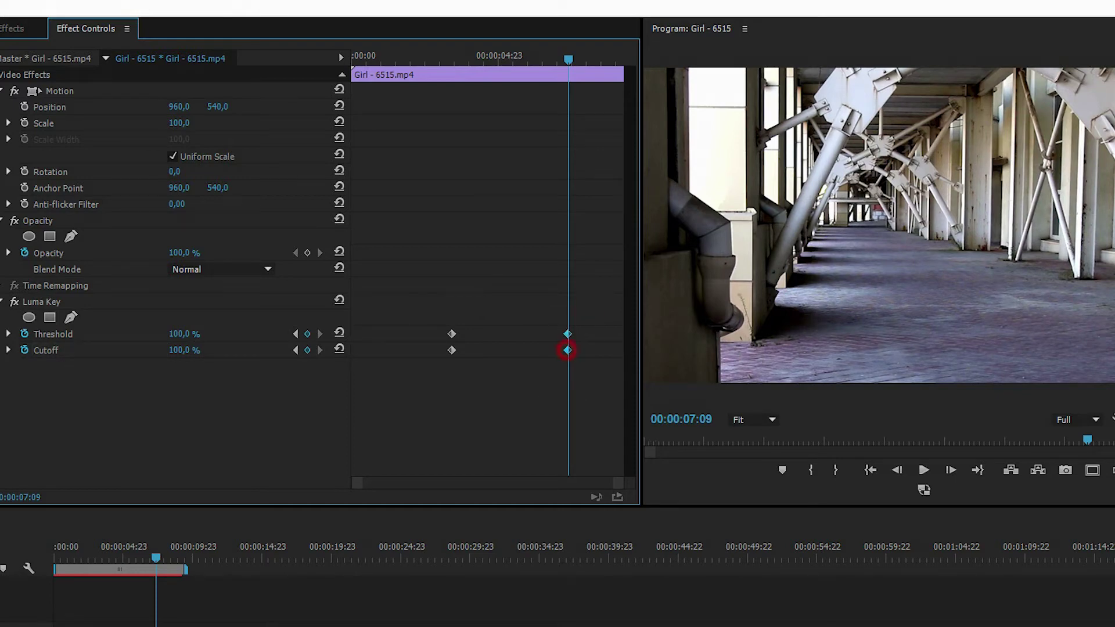
drag(568, 350, 630, 350)
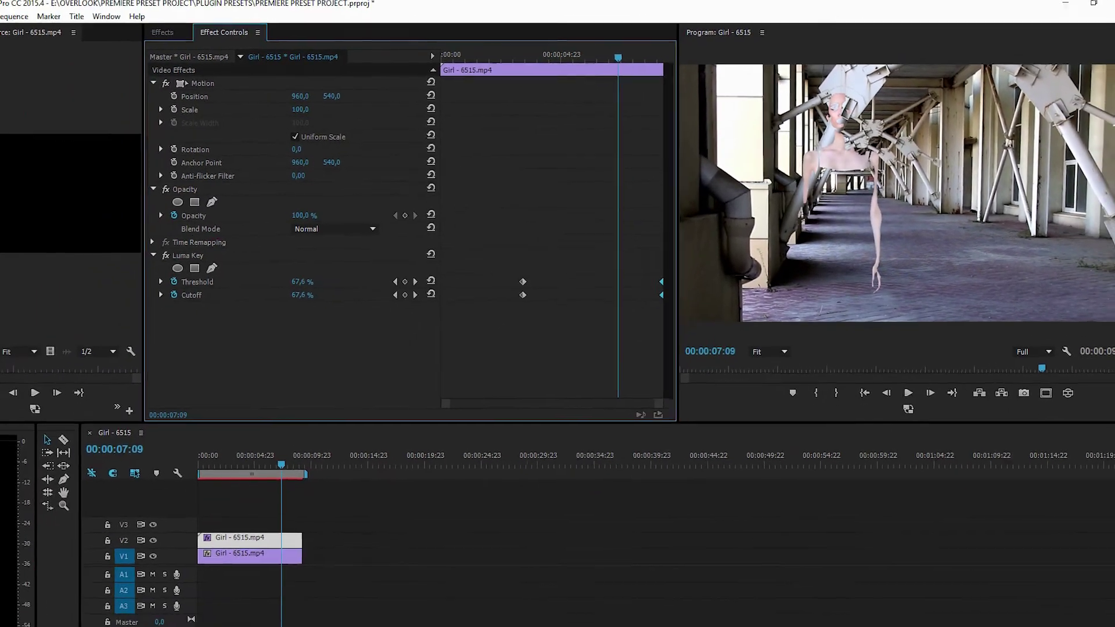
key(Home)
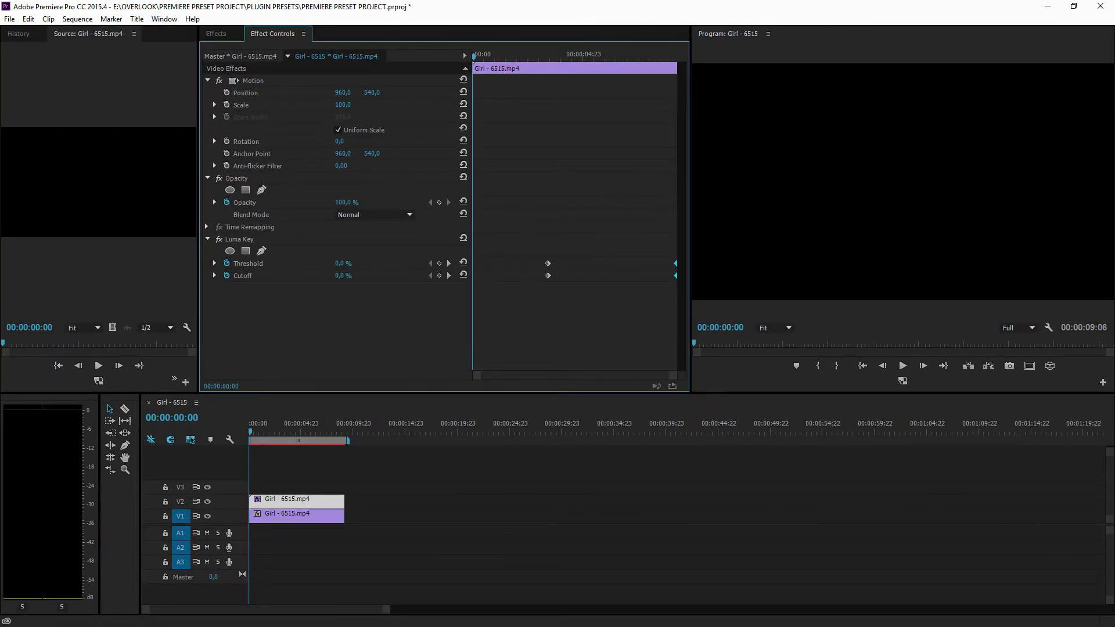
Extend the V1 corridor clip by 5 seconds to 00:00:15:13 while reviewing playback
key(space)
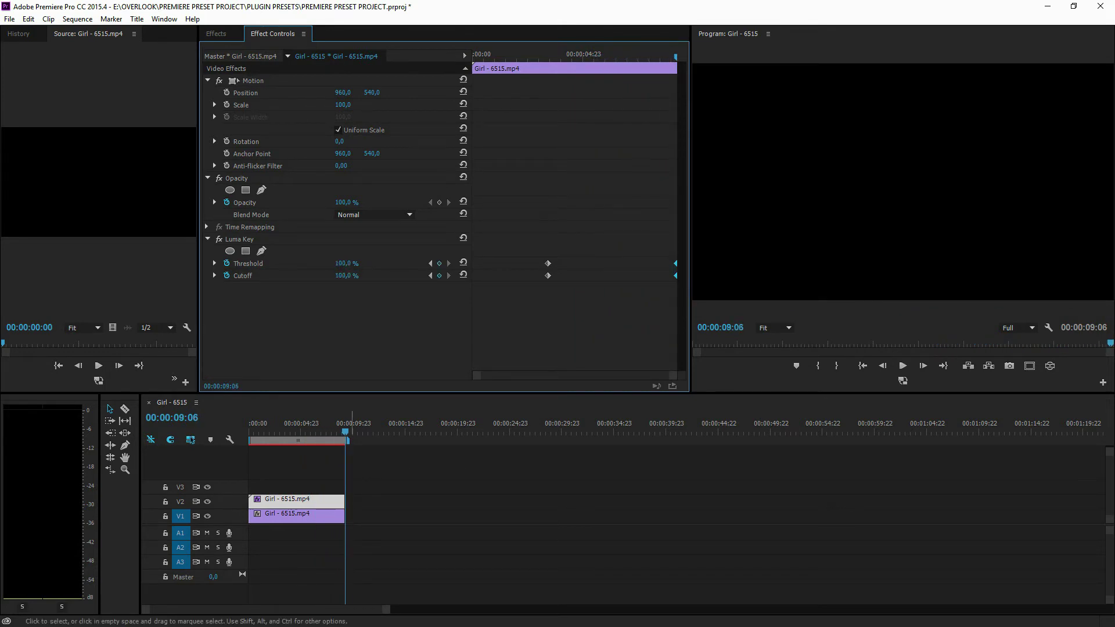
drag(344, 515, 410, 516)
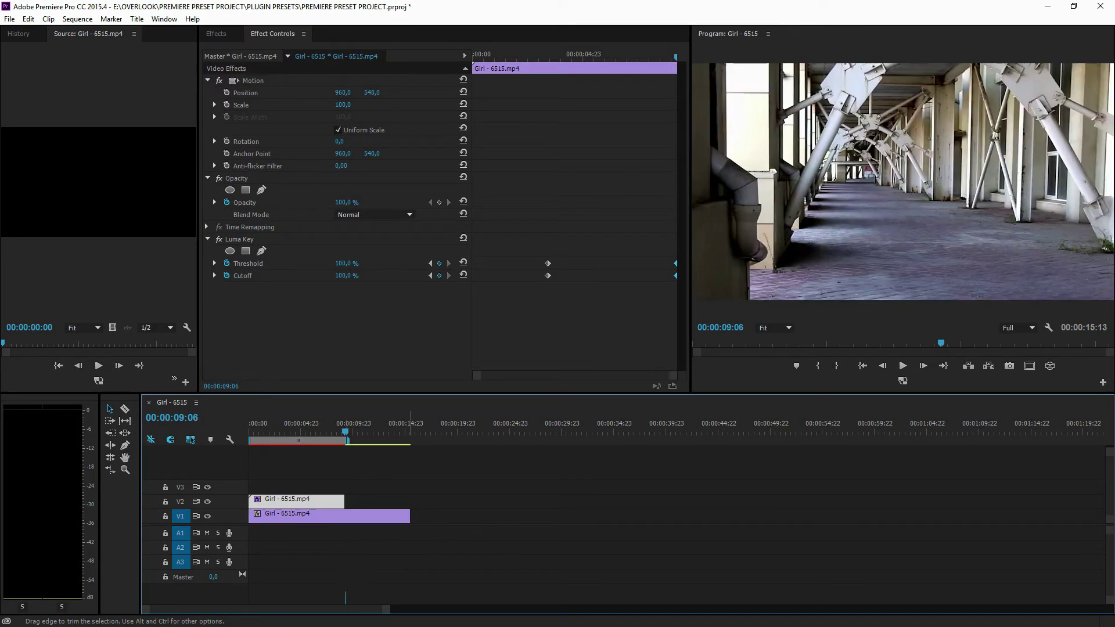
click(337, 430)
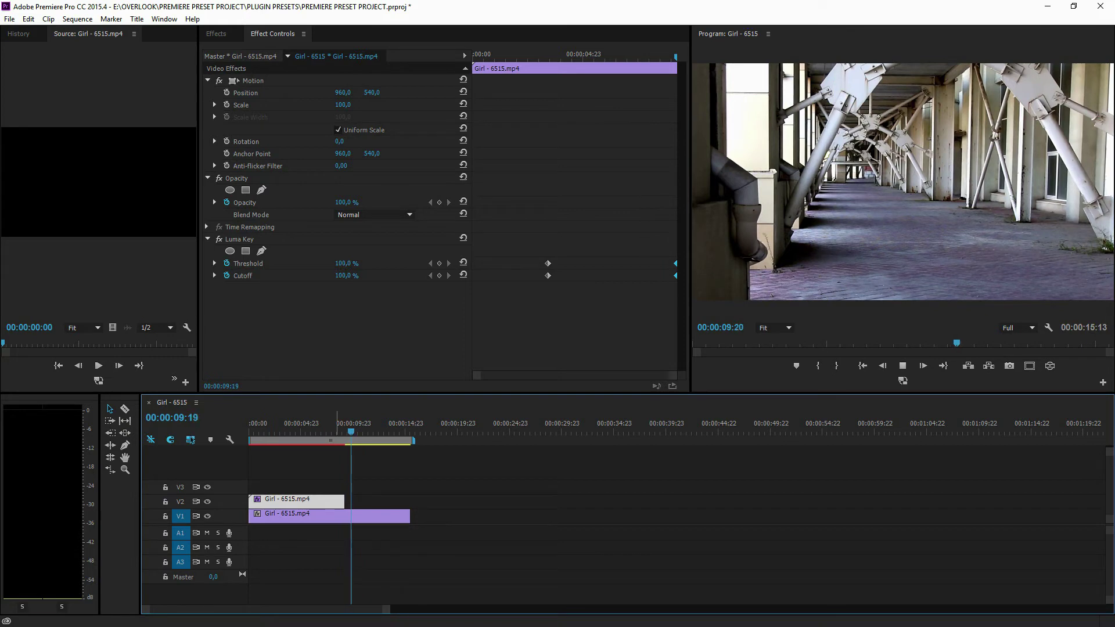
key(space)
click(260, 426)
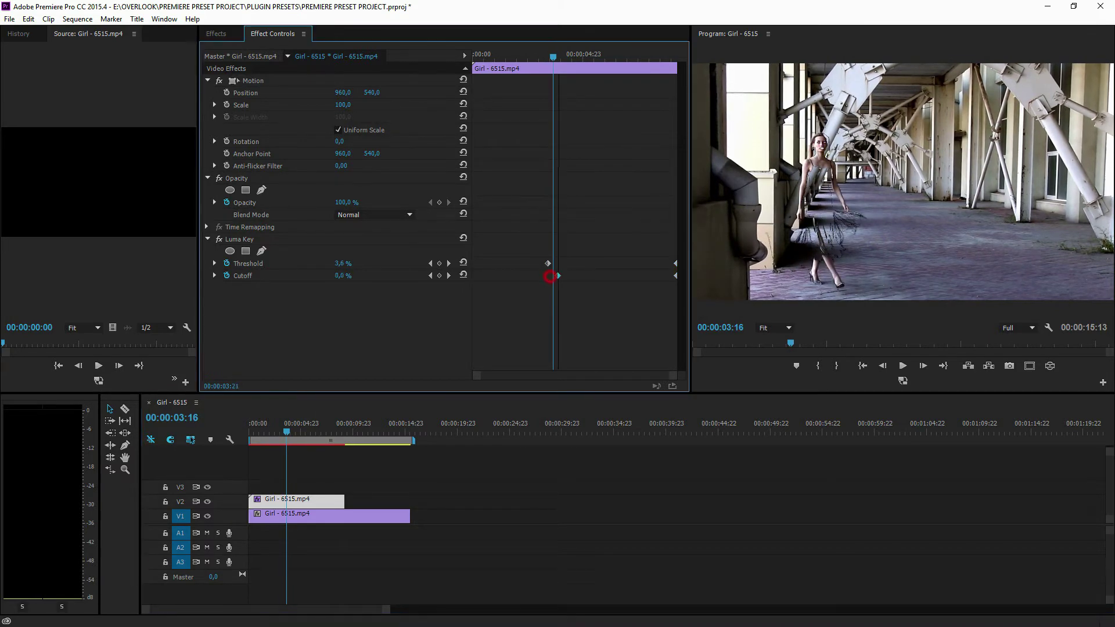
Align the Cutoff start keyframe with Threshold's and preview the fade around 00:00:03:10
drag(547, 275, 590, 275)
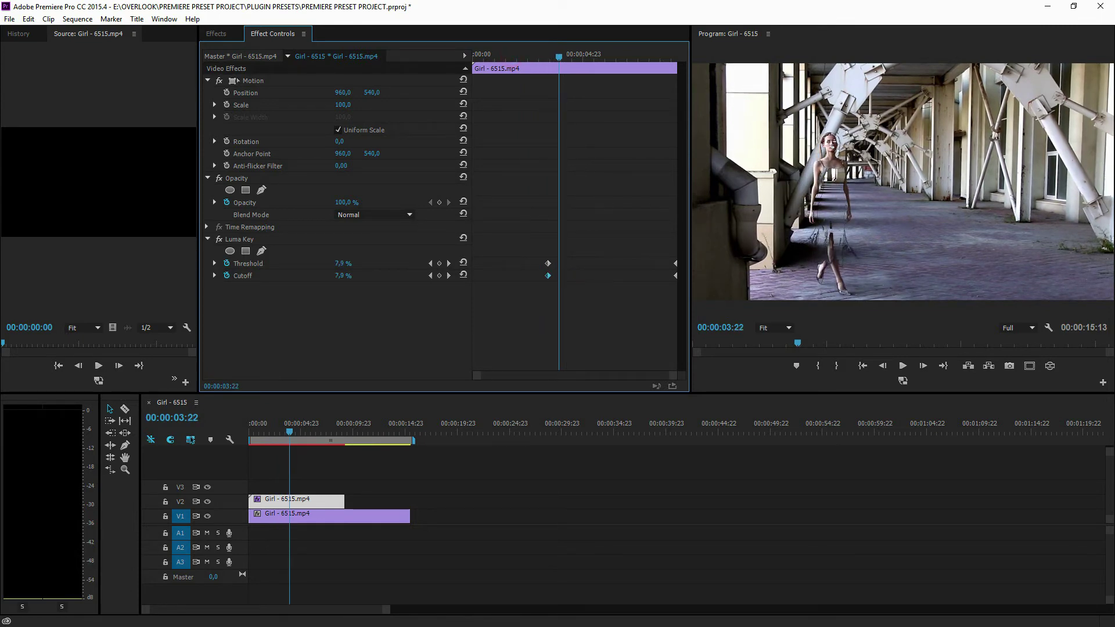
key(Left)
key(Left)
key(Left)
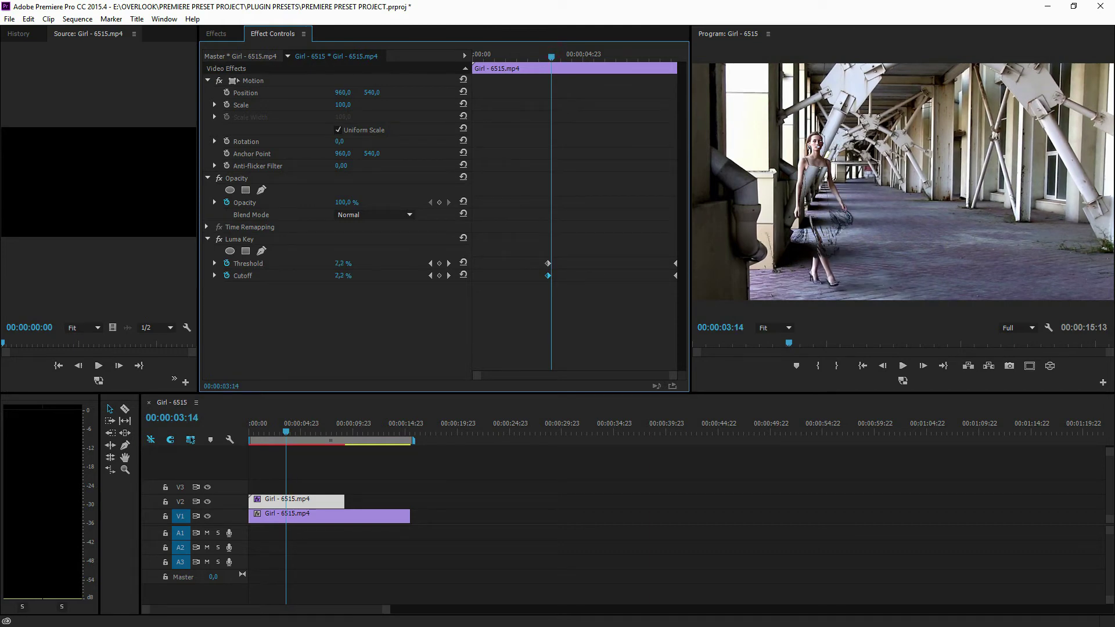
click(548, 57)
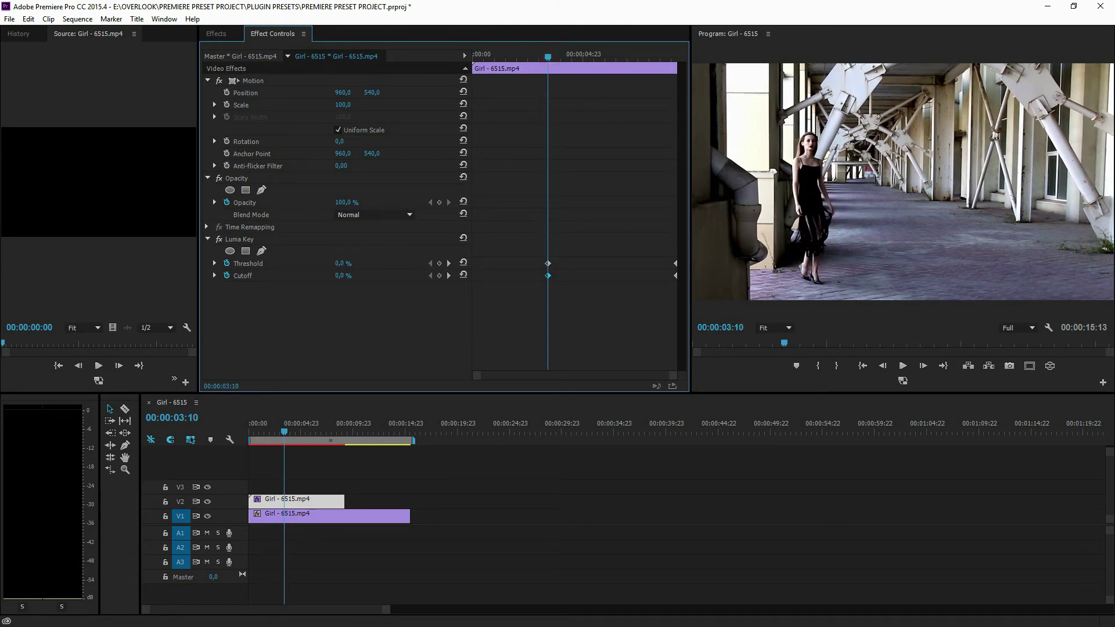
mouse_move(548, 57)
mouse_down()
mouse_move(637, 57)
mouse_move(561, 57)
mouse_up()
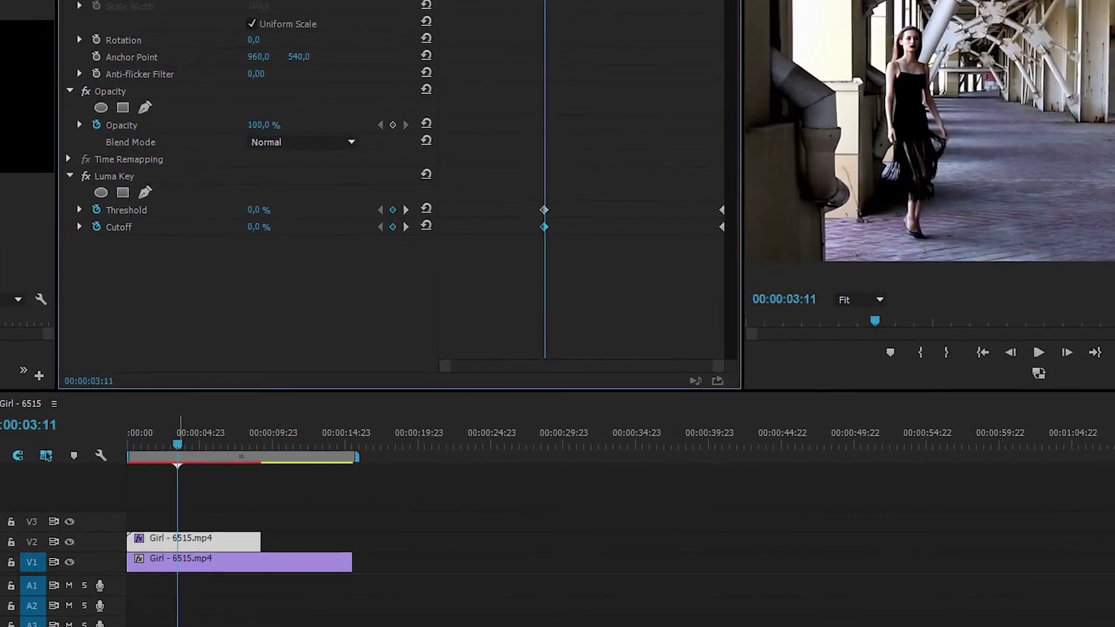
Split the V2 girl clip at 00:00:03:11 and remove Luma Key from its first part
key(ctrl+k)
click(192, 550)
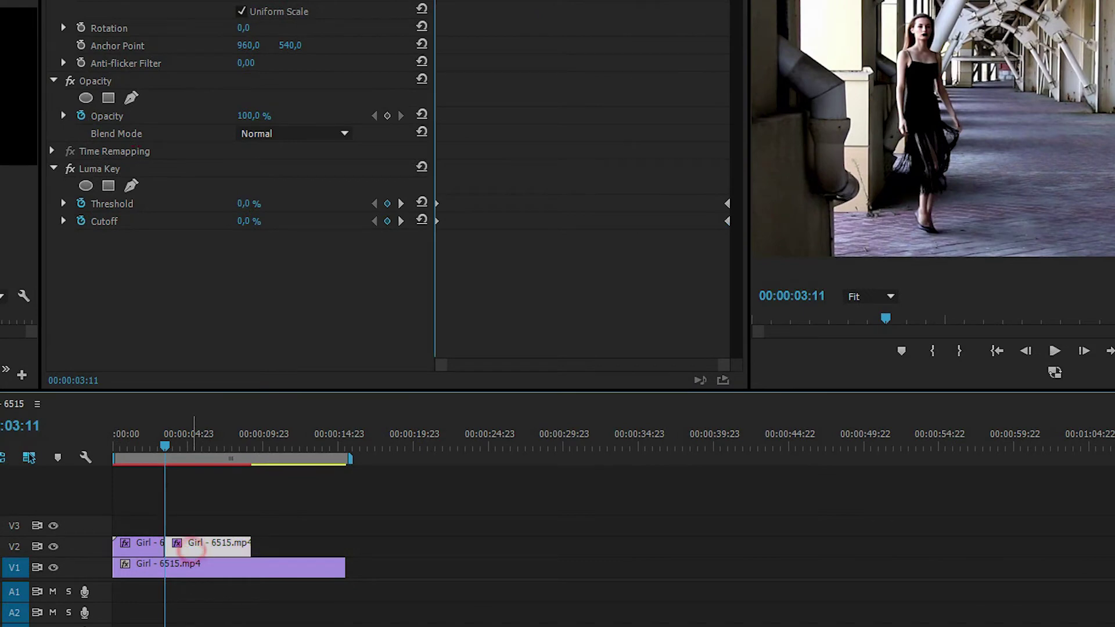
click(138, 547)
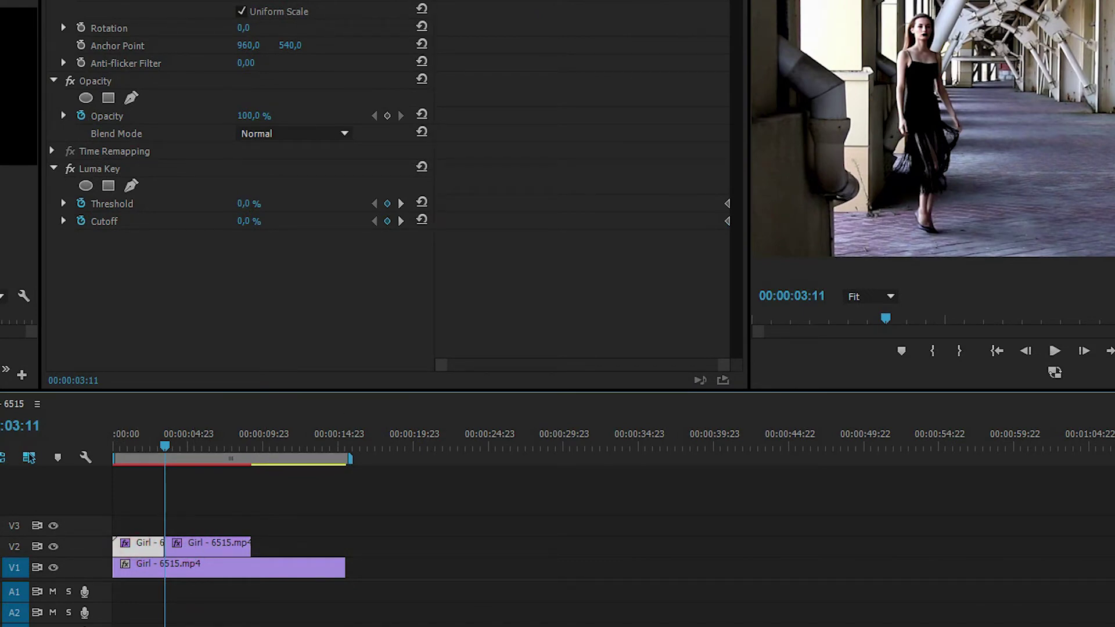
click(107, 168)
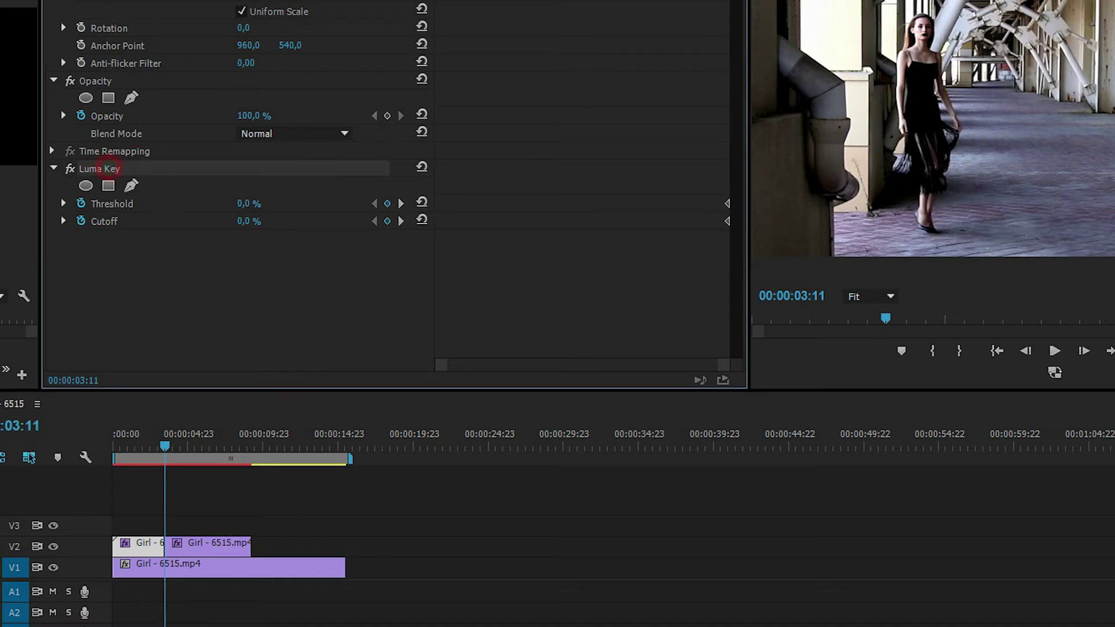
key(Delete)
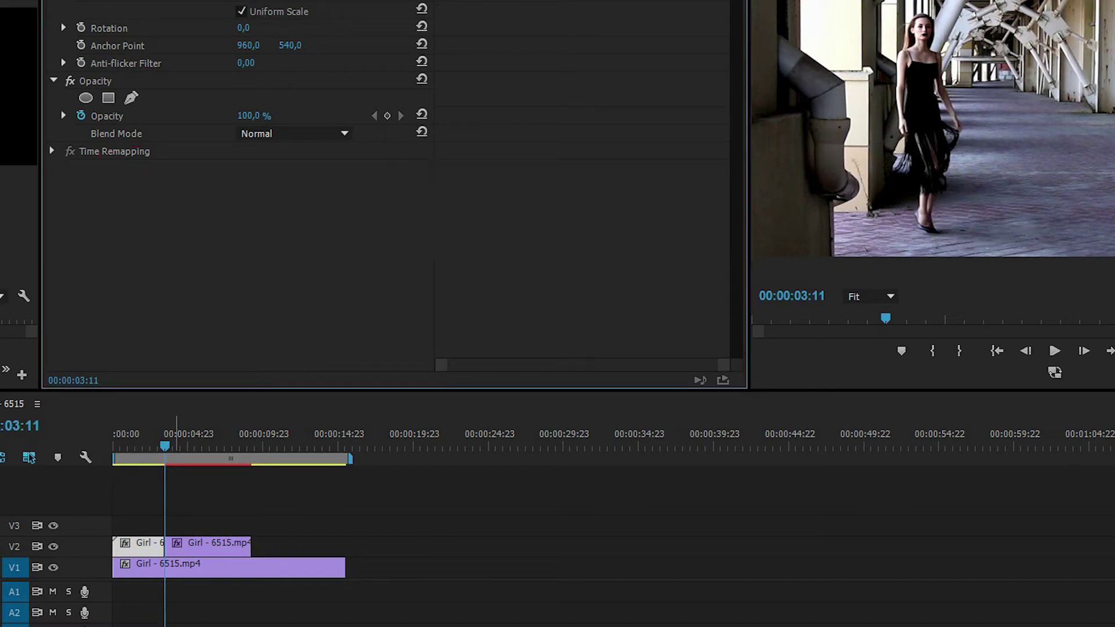
drag(165, 442, 148, 442)
drag(194, 517, 152, 538)
drag(159, 436, 164, 441)
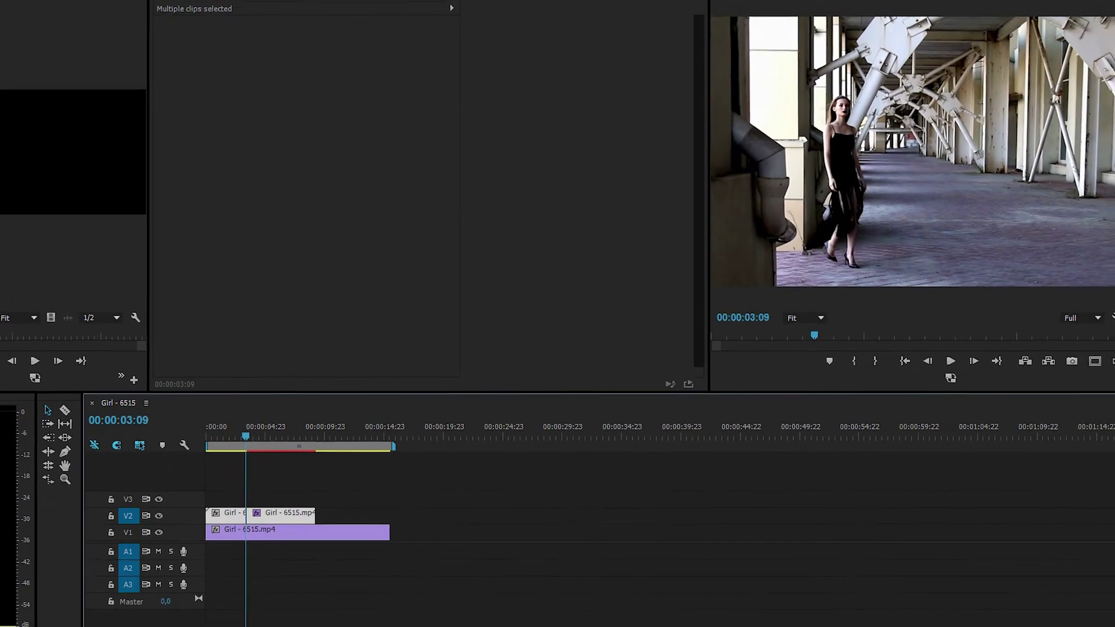
click(383, 477)
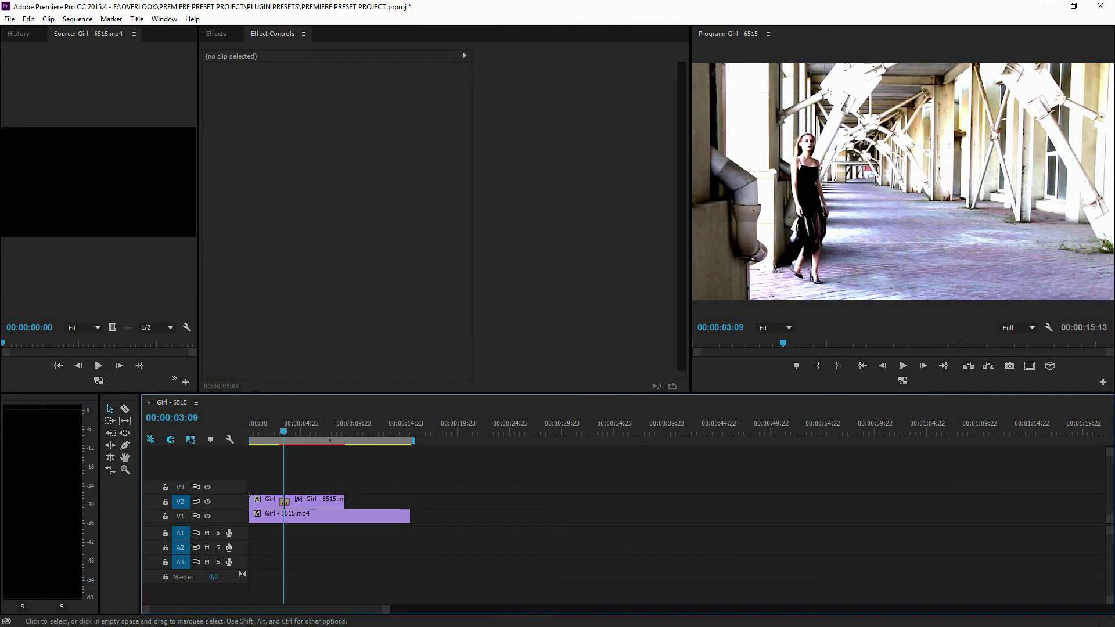
key(space)
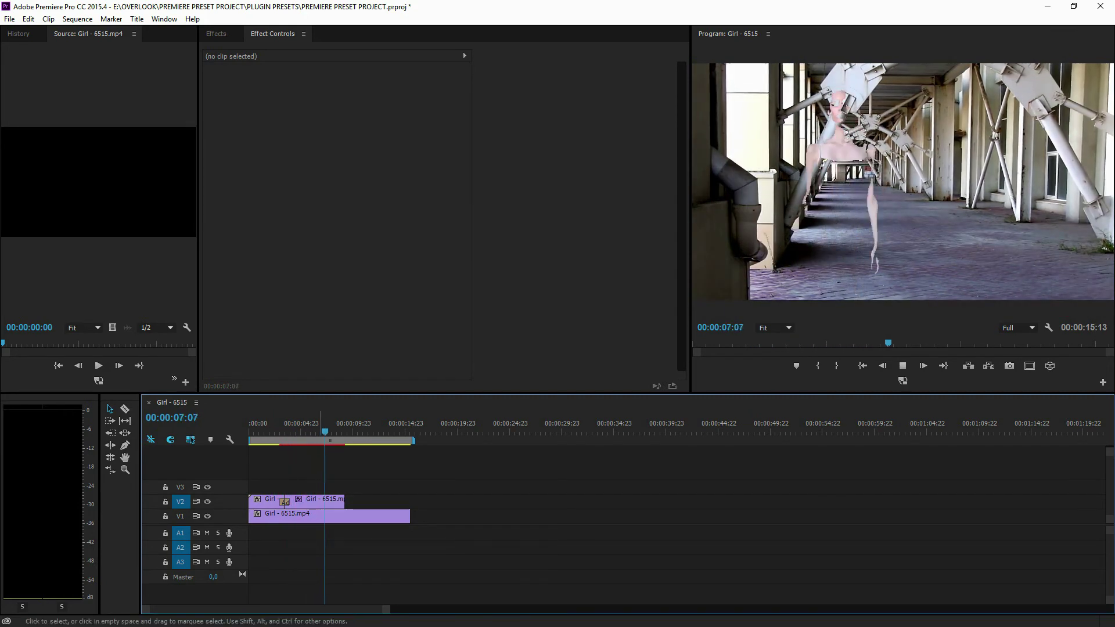
key(space)
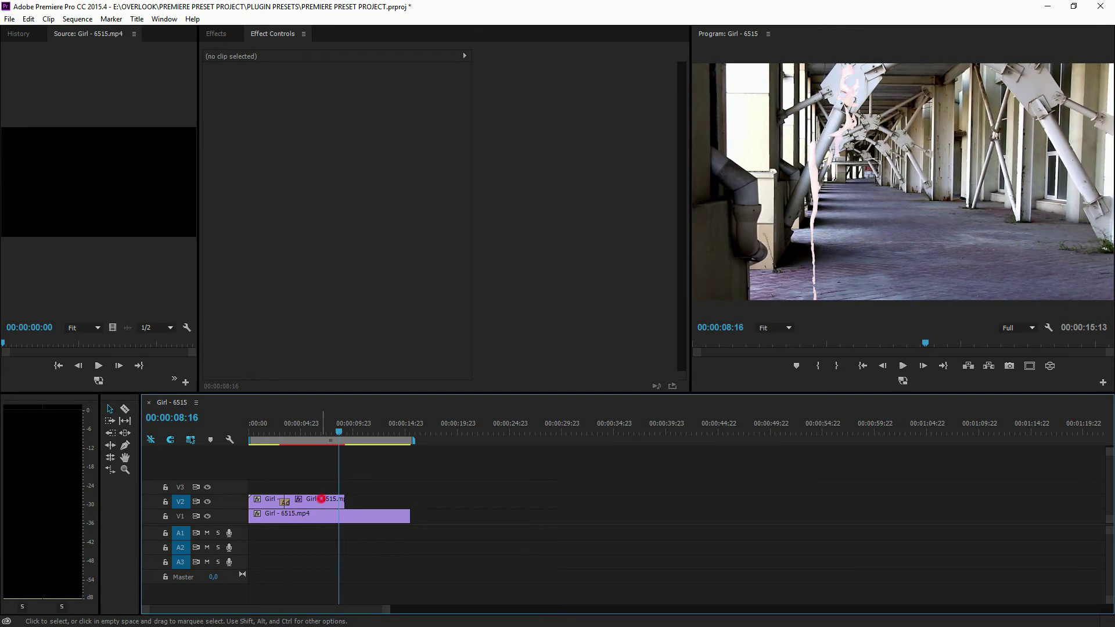
Add a default dissolve to the end of the V2 girl clip and preview it
click(321, 499)
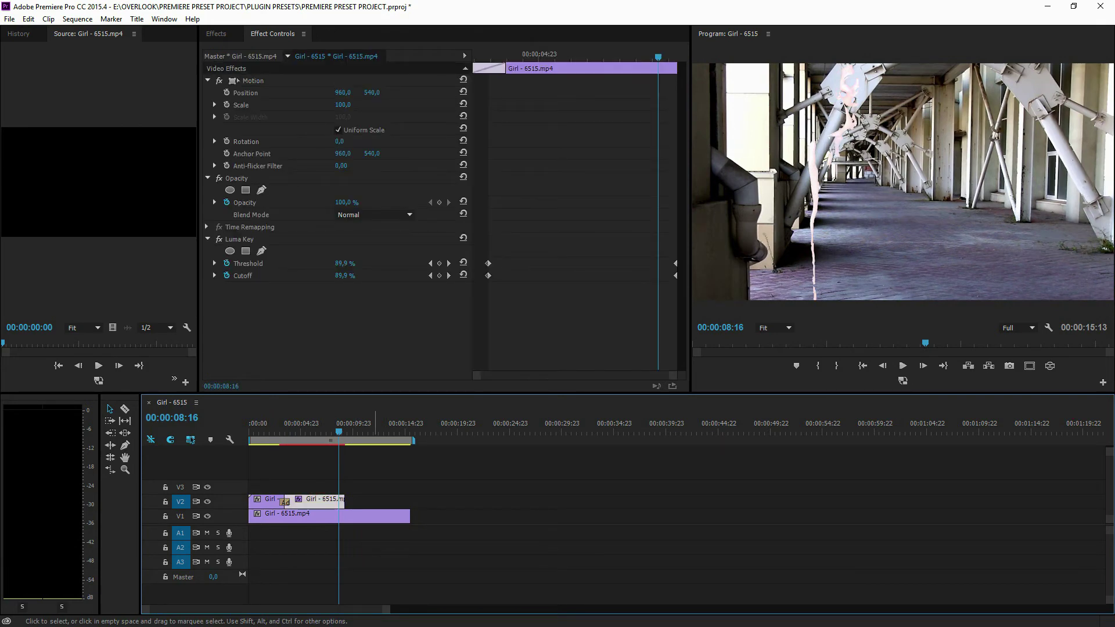
key(ctrl+d)
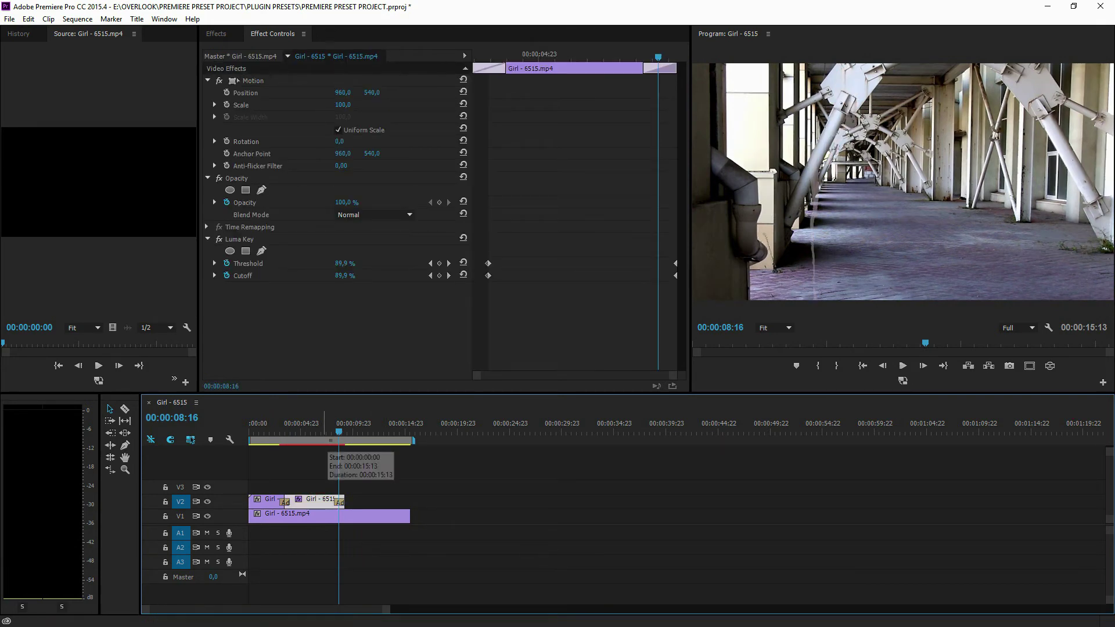
click(319, 423)
click(374, 453)
key(space)
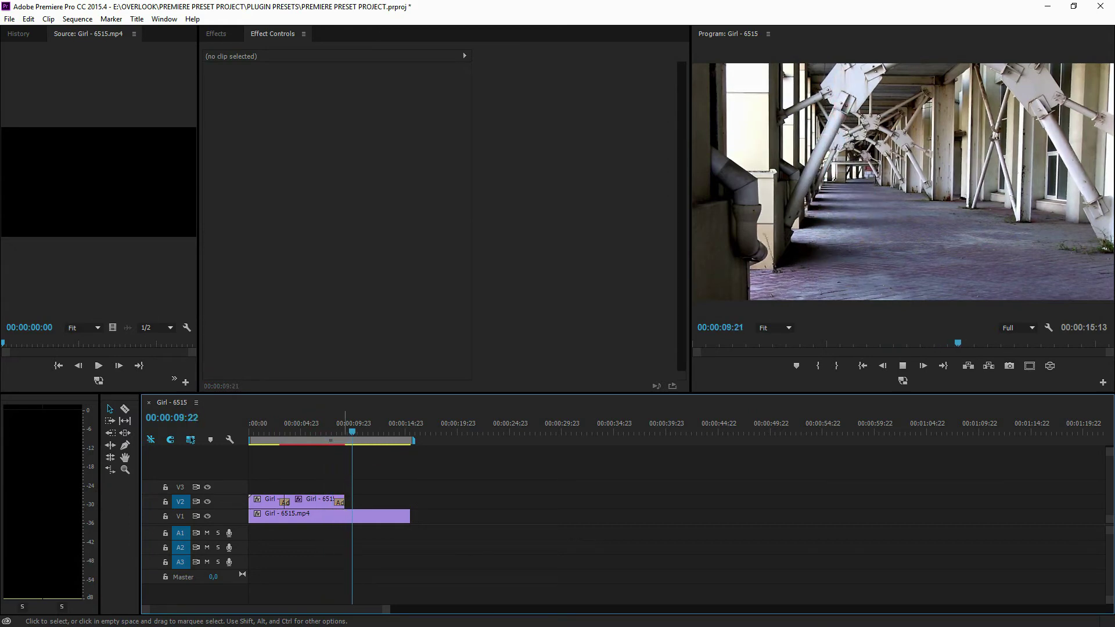
click(337, 430)
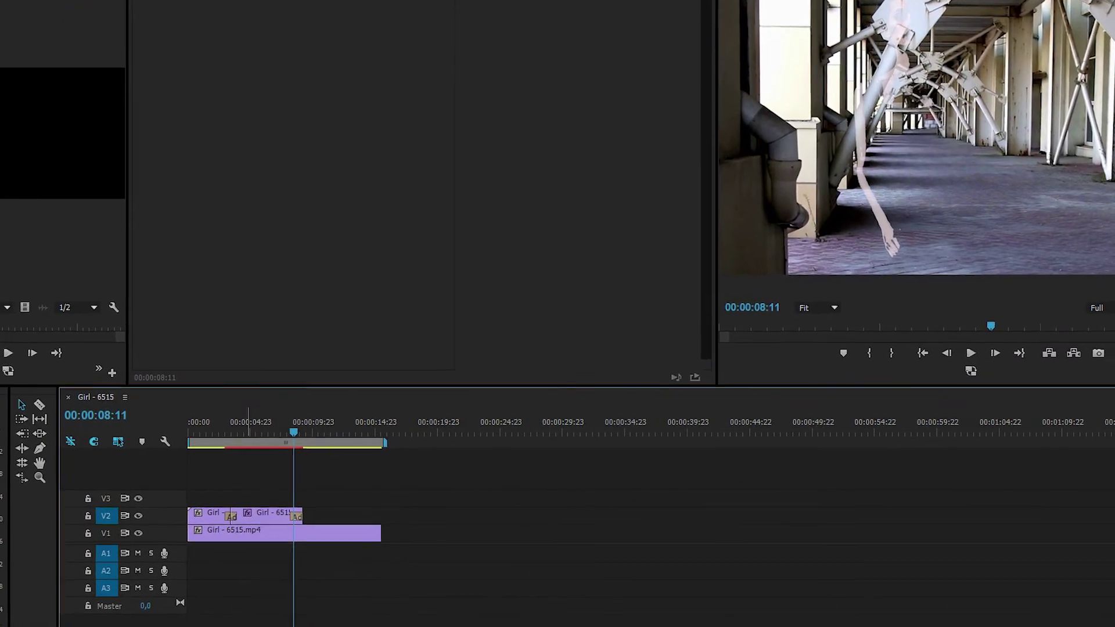
Move the first girl clip to V3, extend it over the V2 clip, and add dissolves
mouse_move(221, 516)
mouse_down()
mouse_move(220, 498)
mouse_move(194, 510)
mouse_up()
click(188, 528)
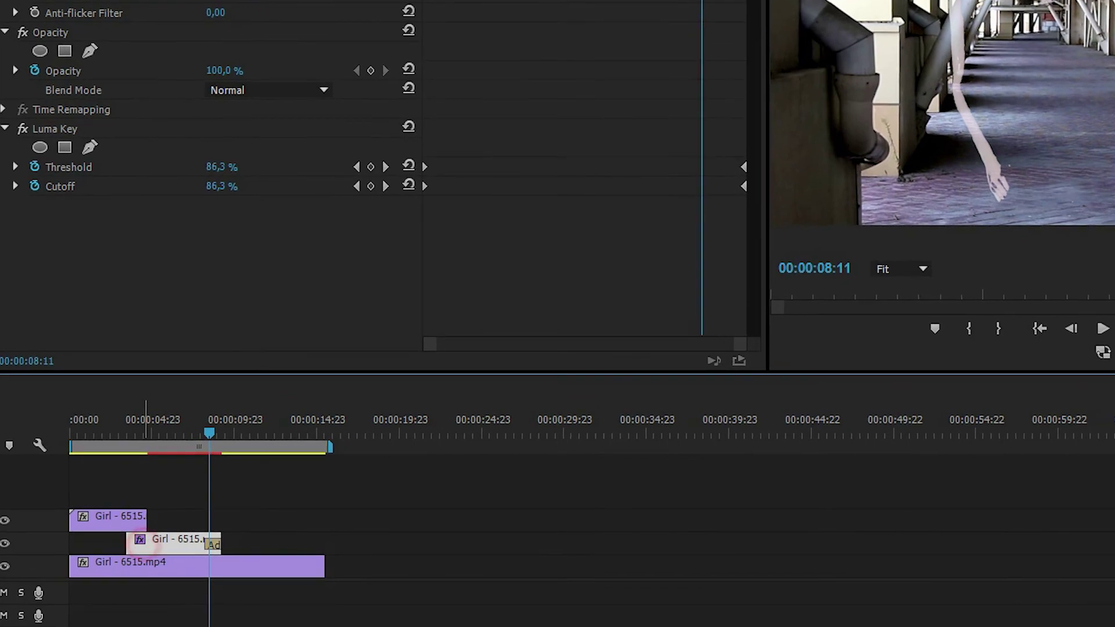
click(129, 522)
click(143, 433)
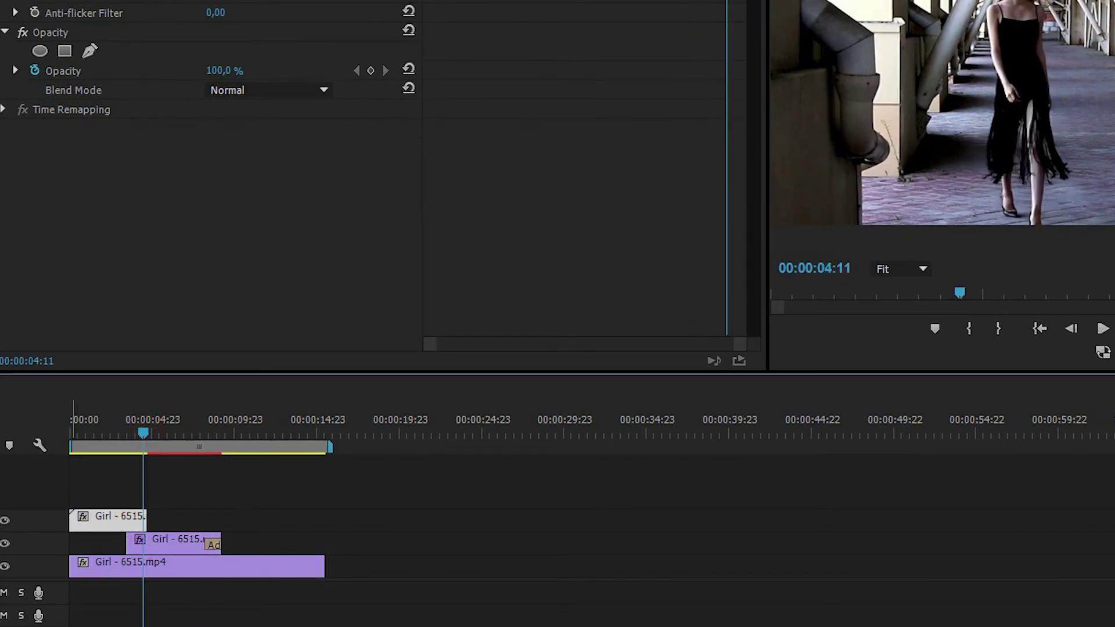
key(ctrl+d)
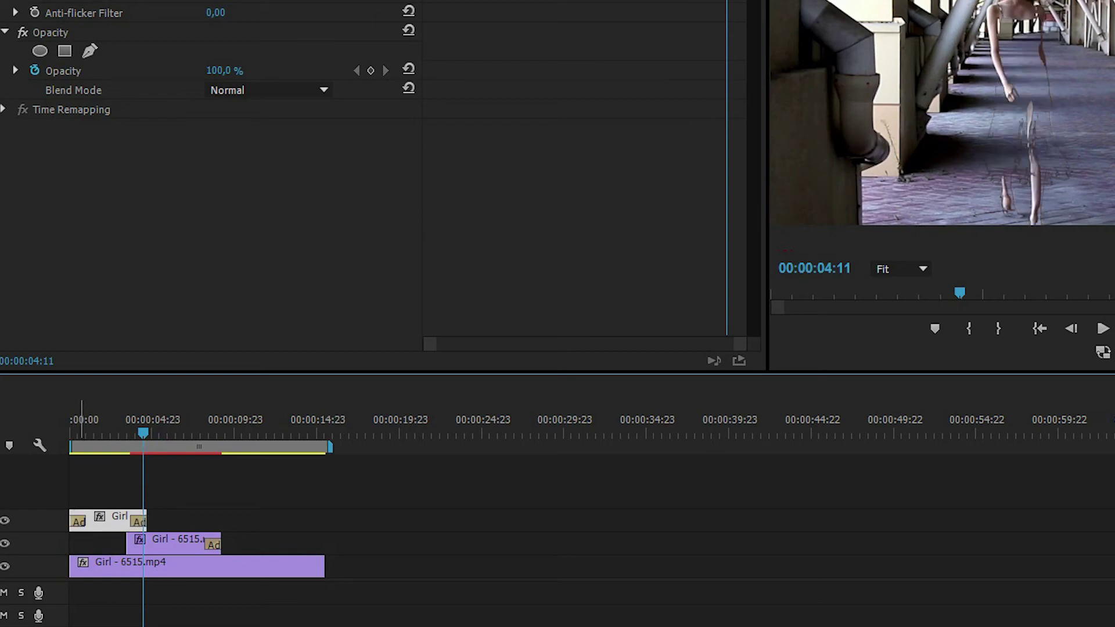
click(79, 521)
click(125, 437)
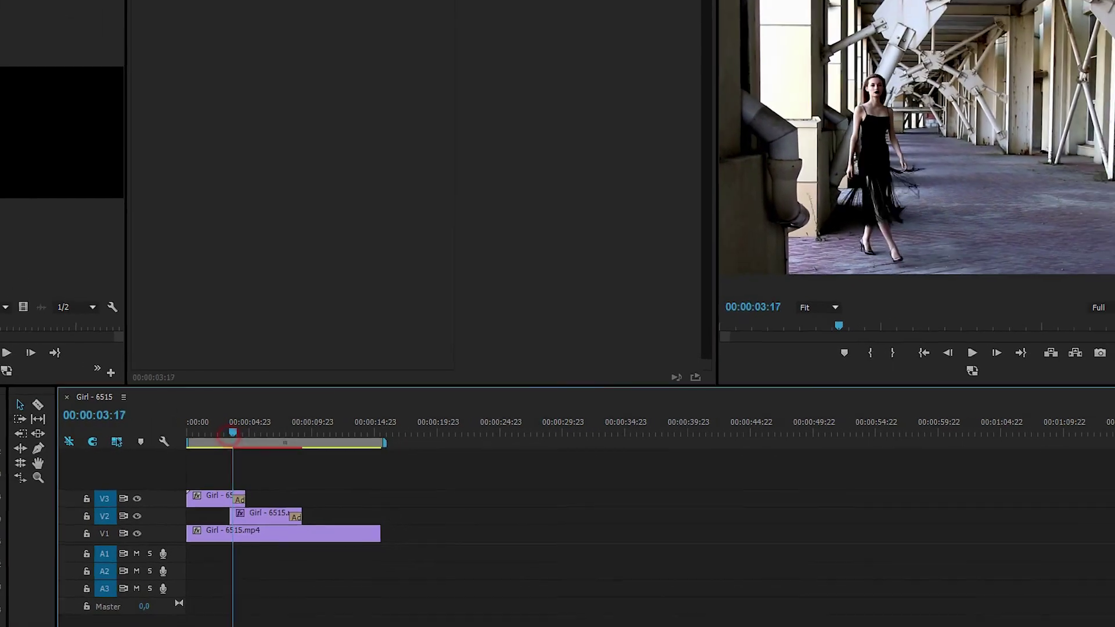
drag(227, 435, 230, 435)
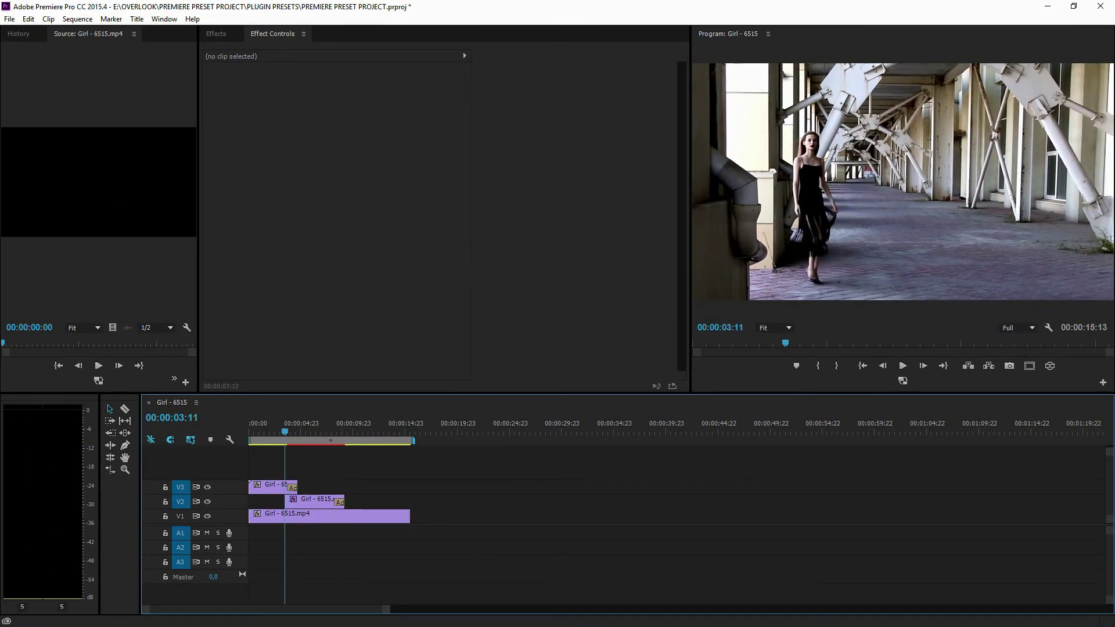
key(Left)
key(Left)
key(Left)
key(space)
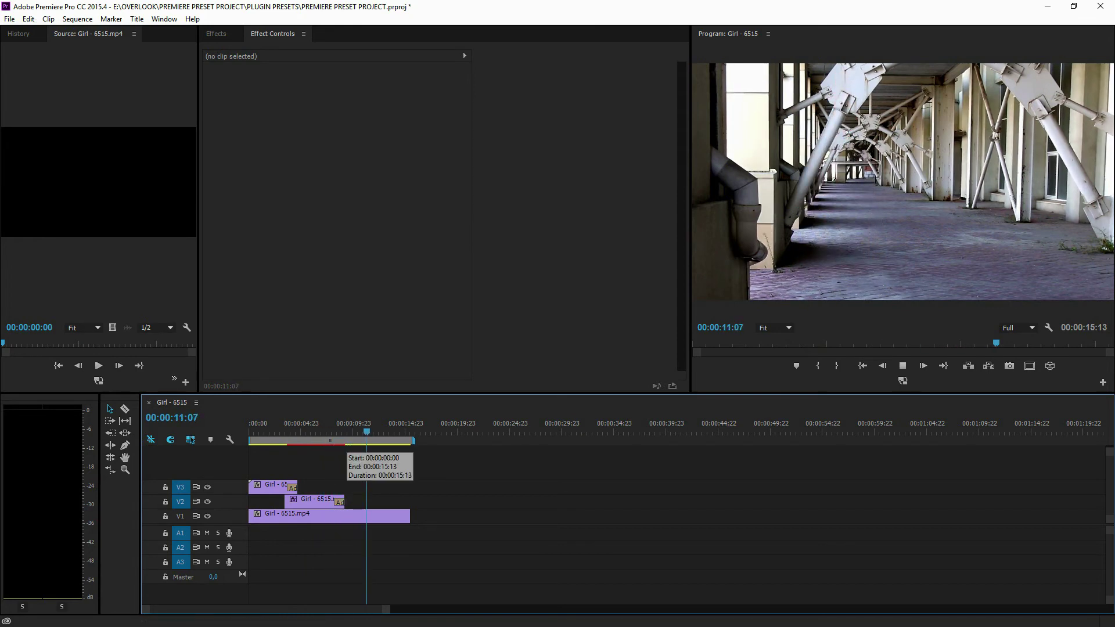
key(Home)
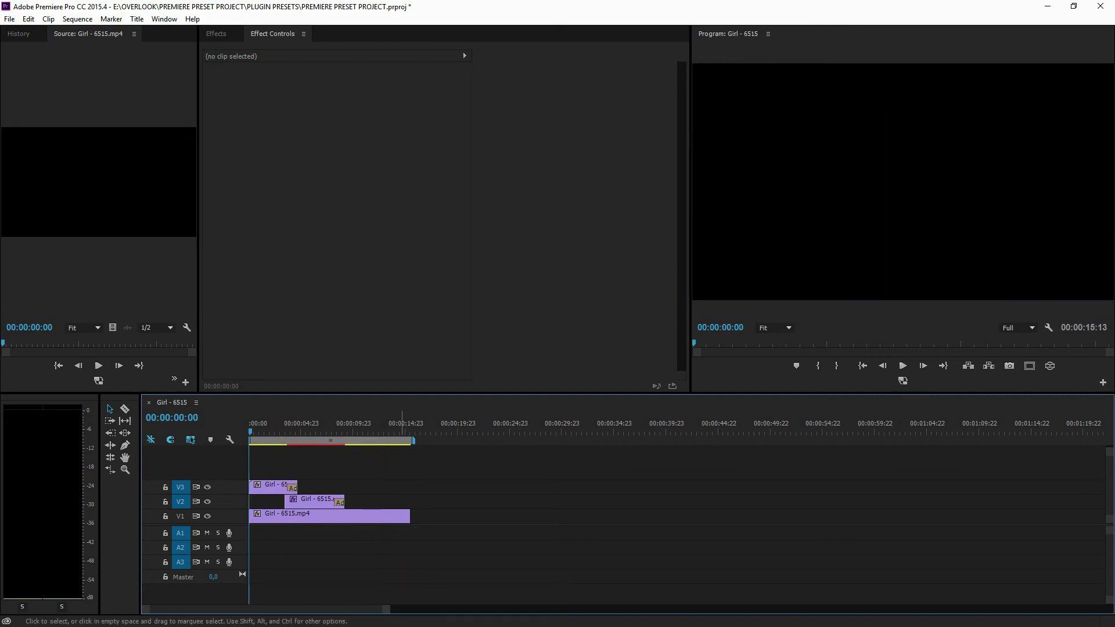